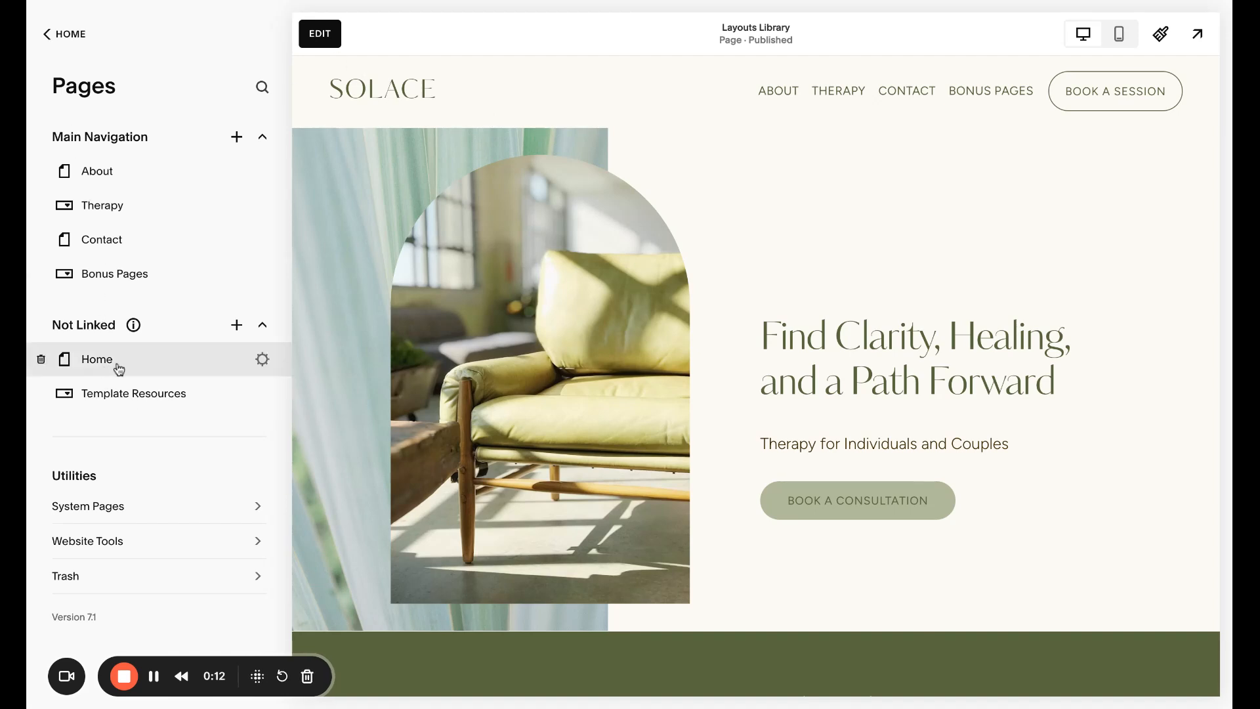
- Enter page editing, open the site header editor, and open the site title and logo settings
{"action": "left_click", "coordinate": [321, 39]}
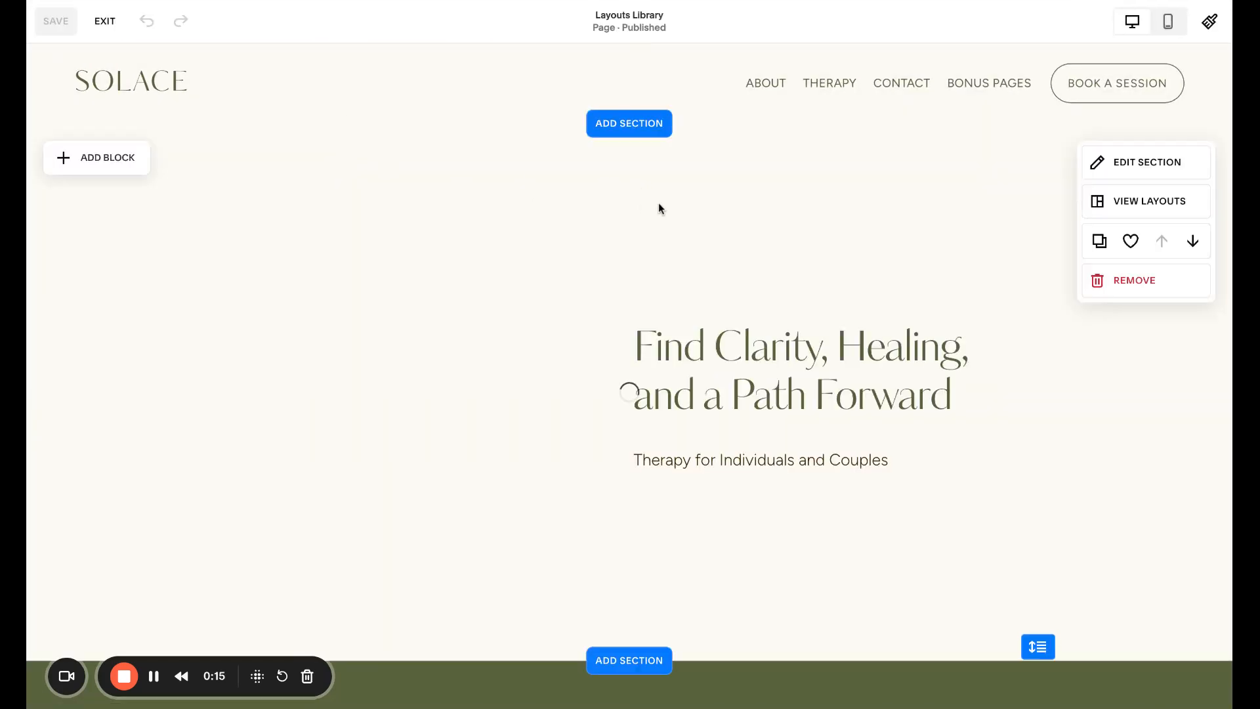
{"action": "mouse_move", "coordinate": [509, 90]}
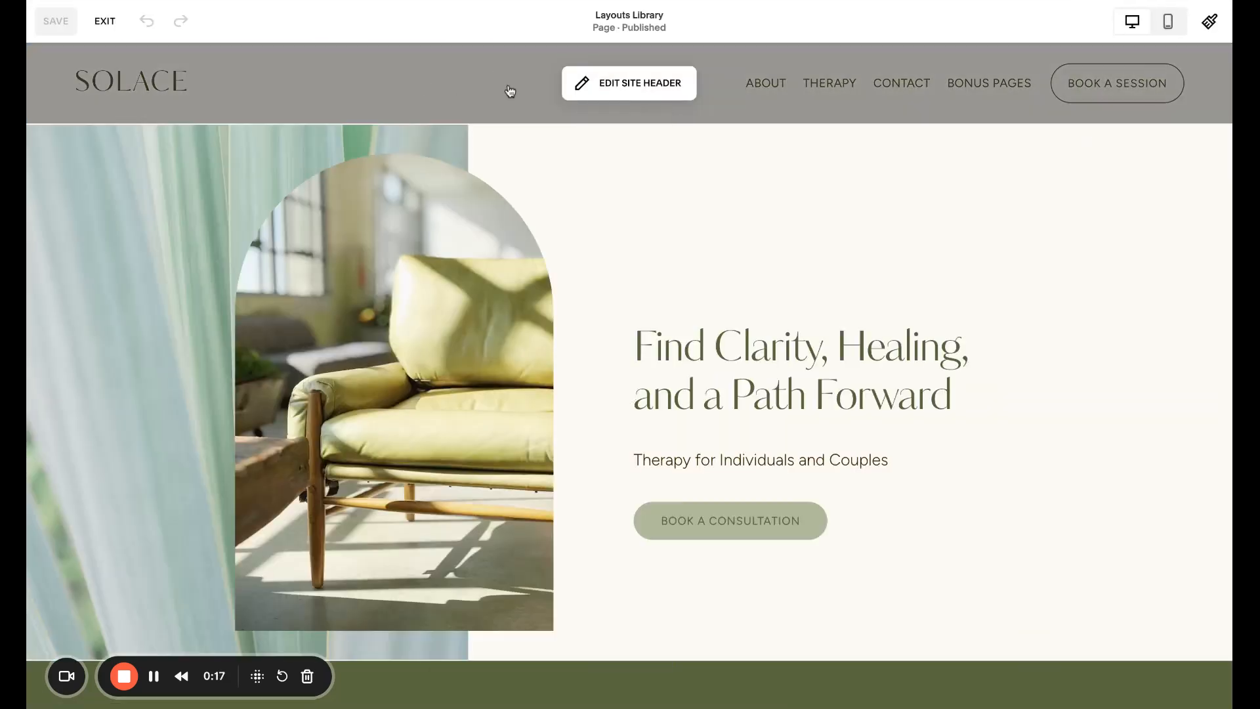
{"action": "left_click", "coordinate": [637, 86]}
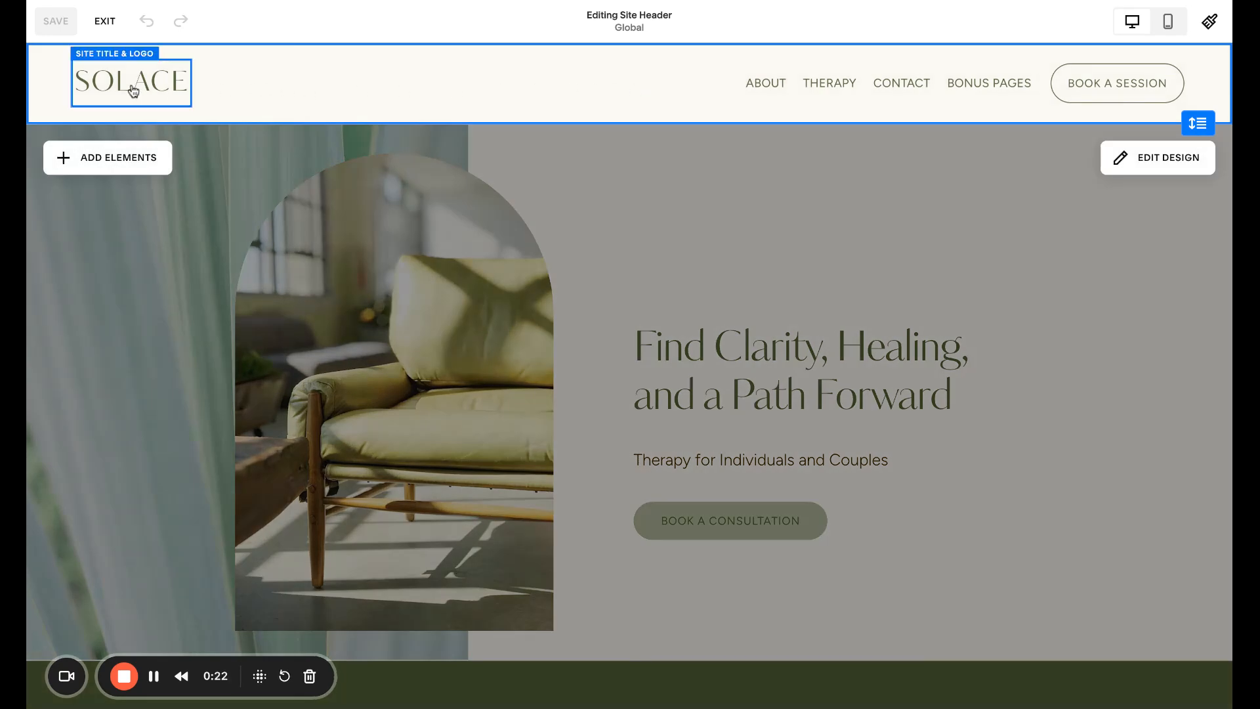
{"action": "left_click", "coordinate": [164, 82]}
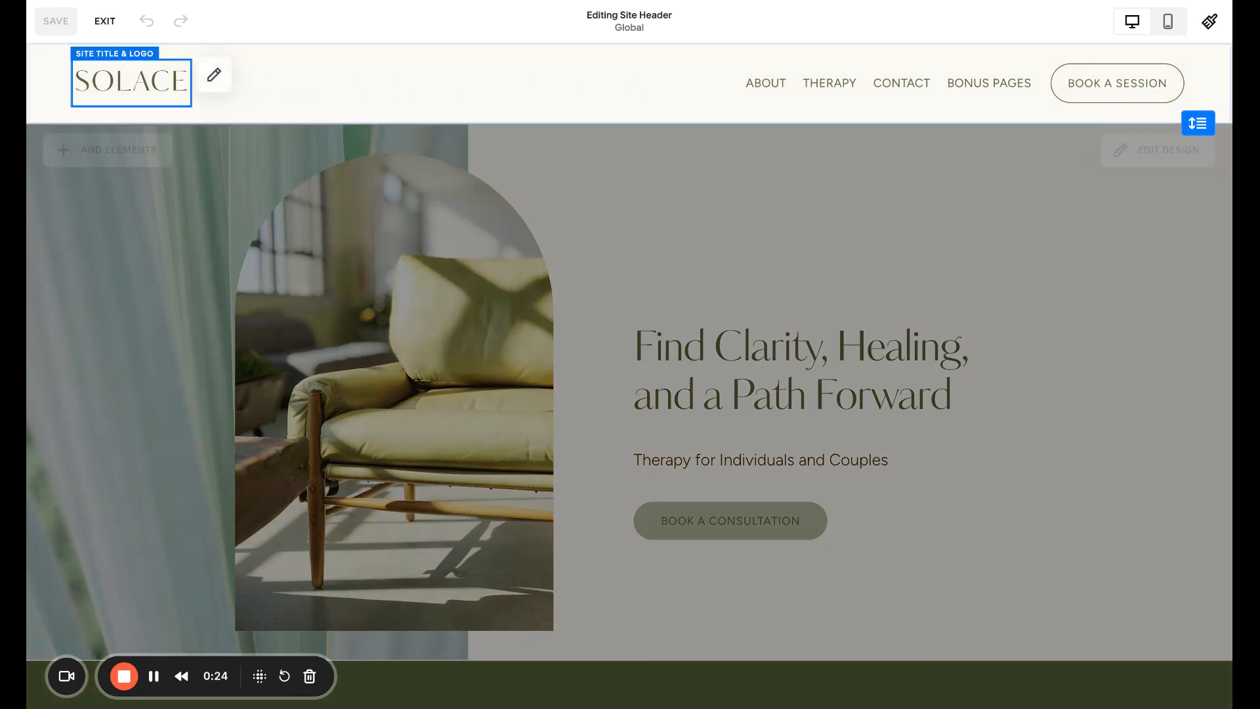
{"action": "left_click", "coordinate": [214, 79]}
{"action": "left_click_drag", "start_coordinate": [217, 134], "coordinate": [343, 166]}
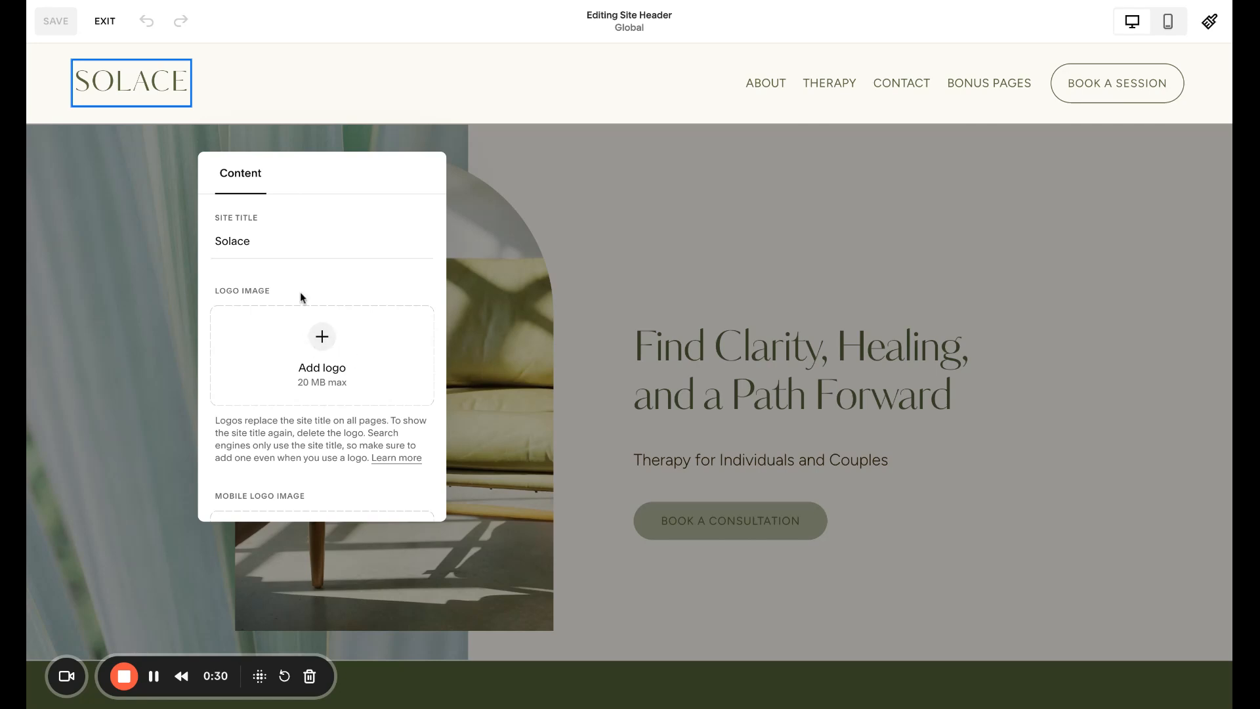
- Set the site title to "Name of Your Business"
{"action": "double_click", "coordinate": [250, 241]}
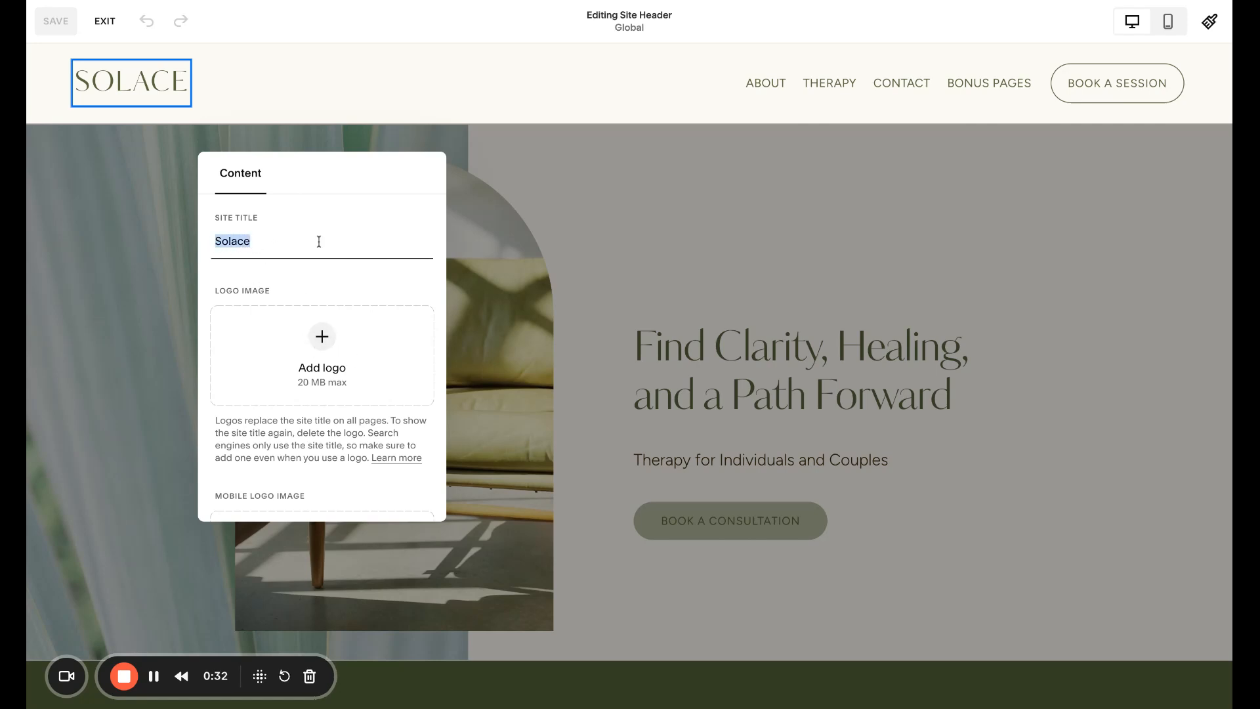
{"action": "type", "text": "Na"}
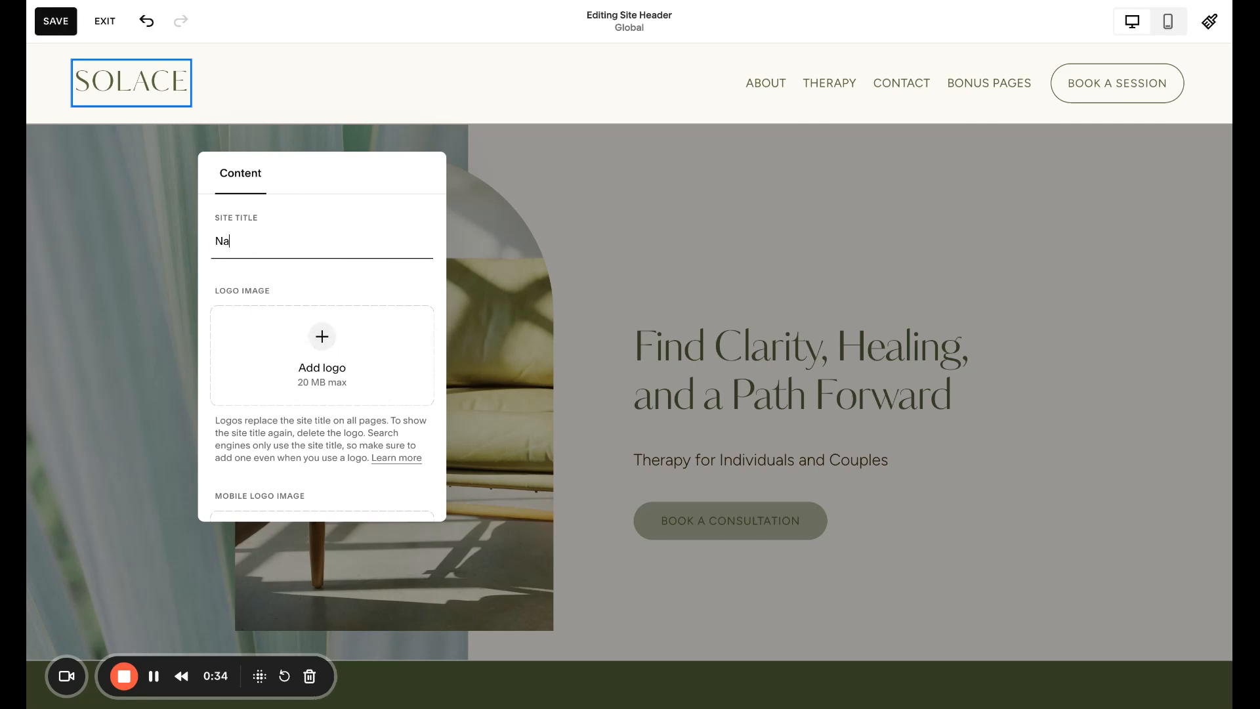
{"action": "type", "text": "me of Your Bus"}
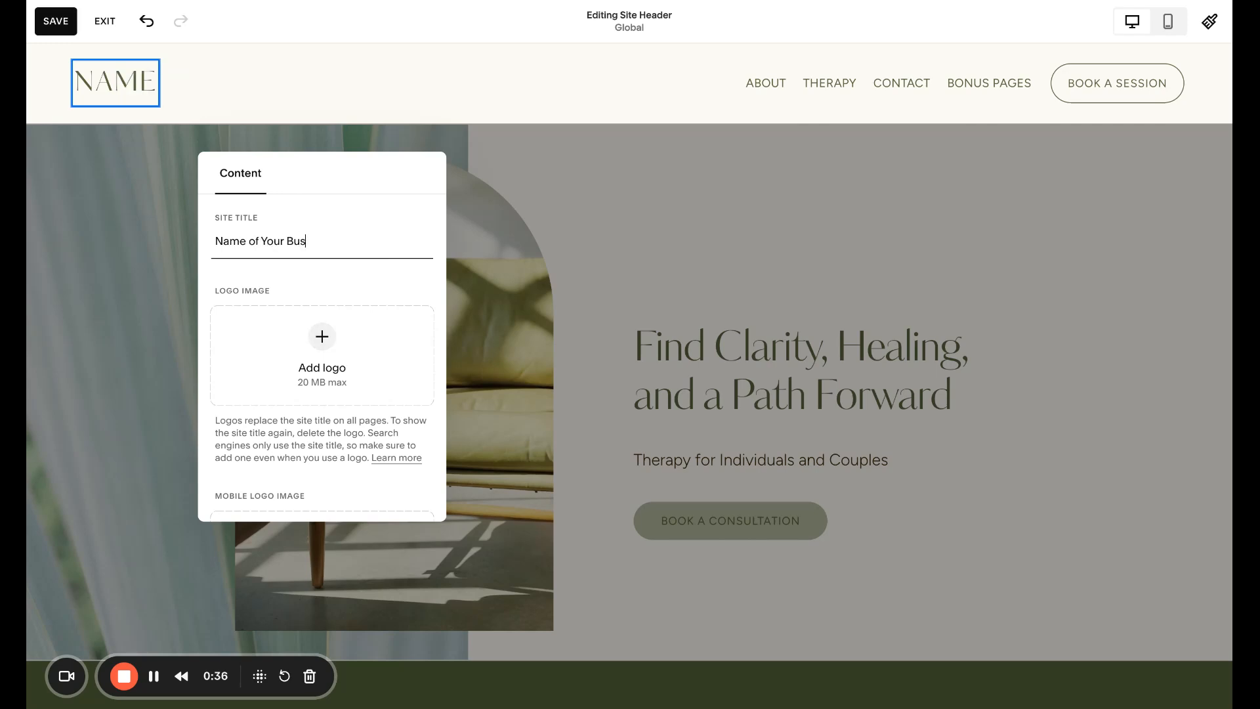
{"action": "type", "text": "iness"}
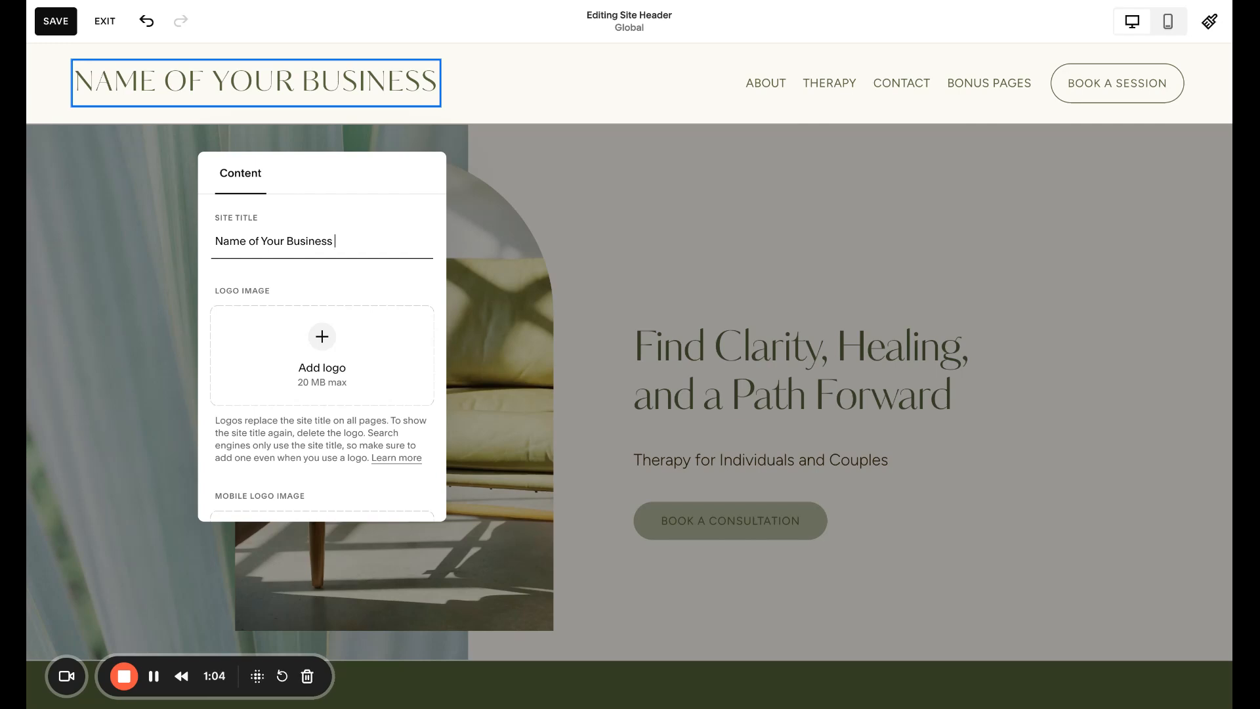
- Append " – London, UK" to the site title
{"action": "key", "text": "BackSpace"}
{"action": "type", "text": "– TOwn,"}
{"action": "key", "text": "BackSpace"}
{"action": "key", "text": "BackSpace"}
{"action": "key", "text": "BackSpace"}
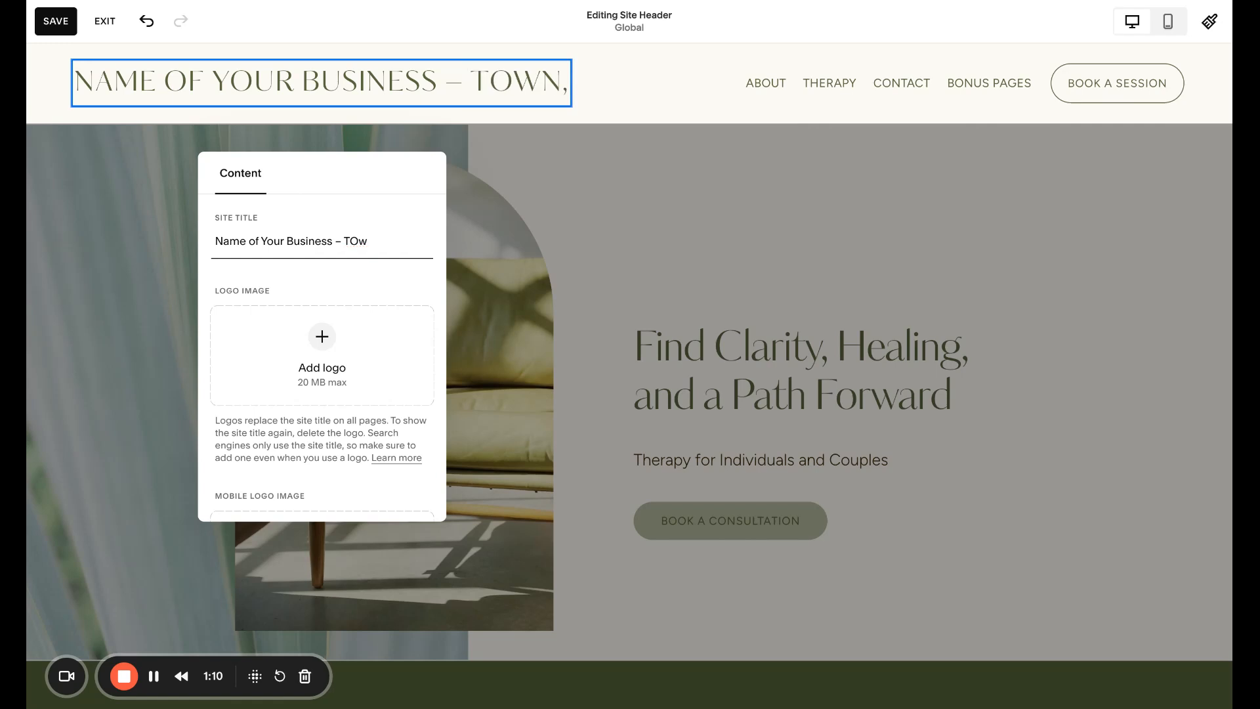
{"action": "type", "text": "n, MA"}
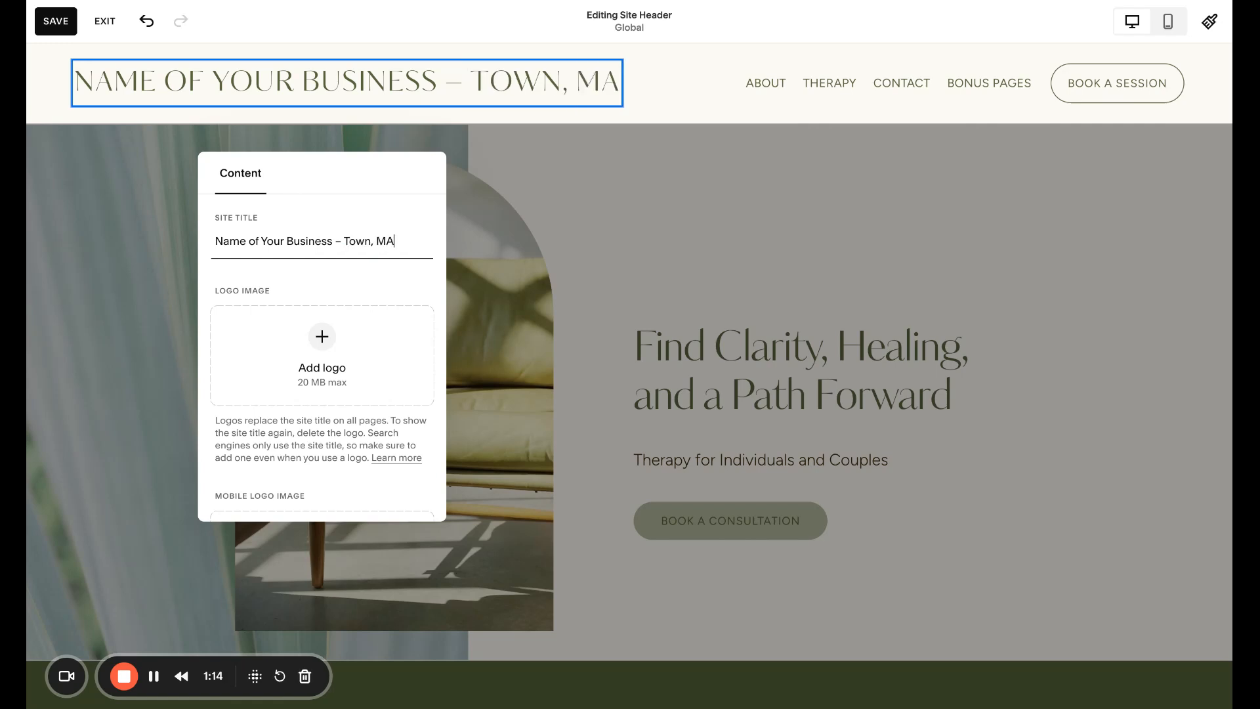
{"action": "key", "text": "BackSpace"}
{"action": "key", "text": "BackSpace"}
{"action": "key", "text": "BackSpace"}
{"action": "key", "text": "BackSpace"}
{"action": "type", "text": "Lo"}
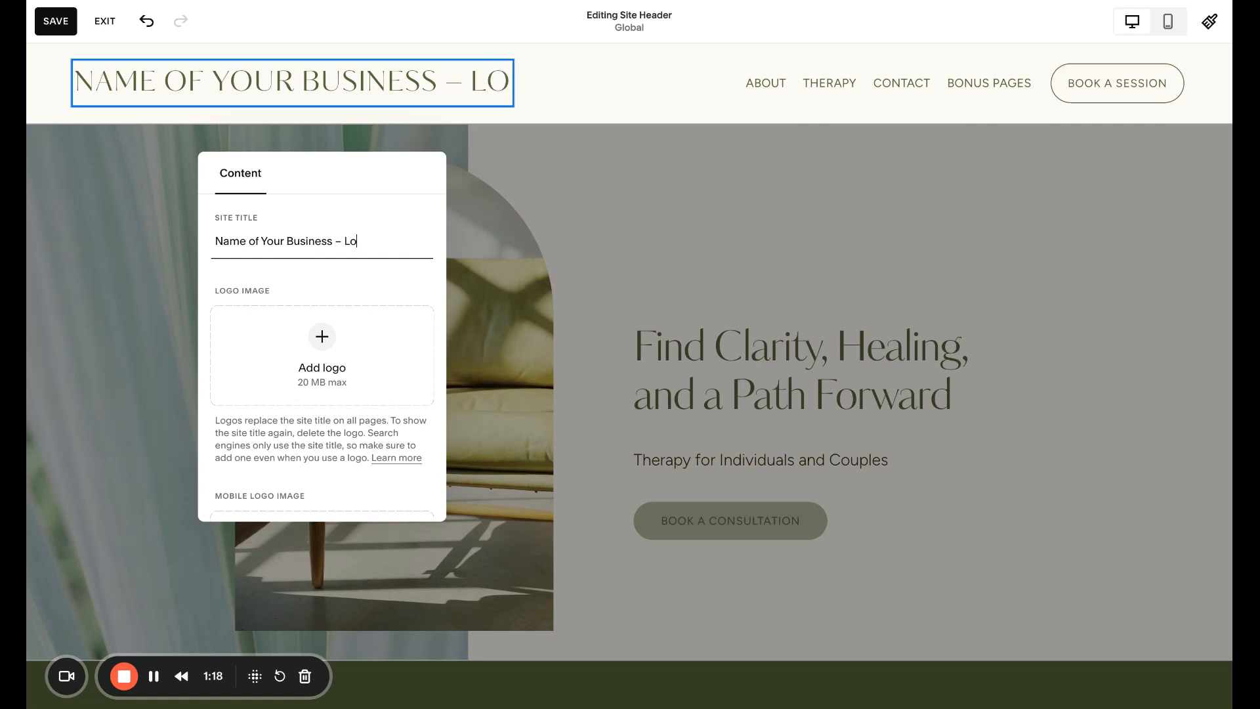
{"action": "type", "text": "ndon, UK"}
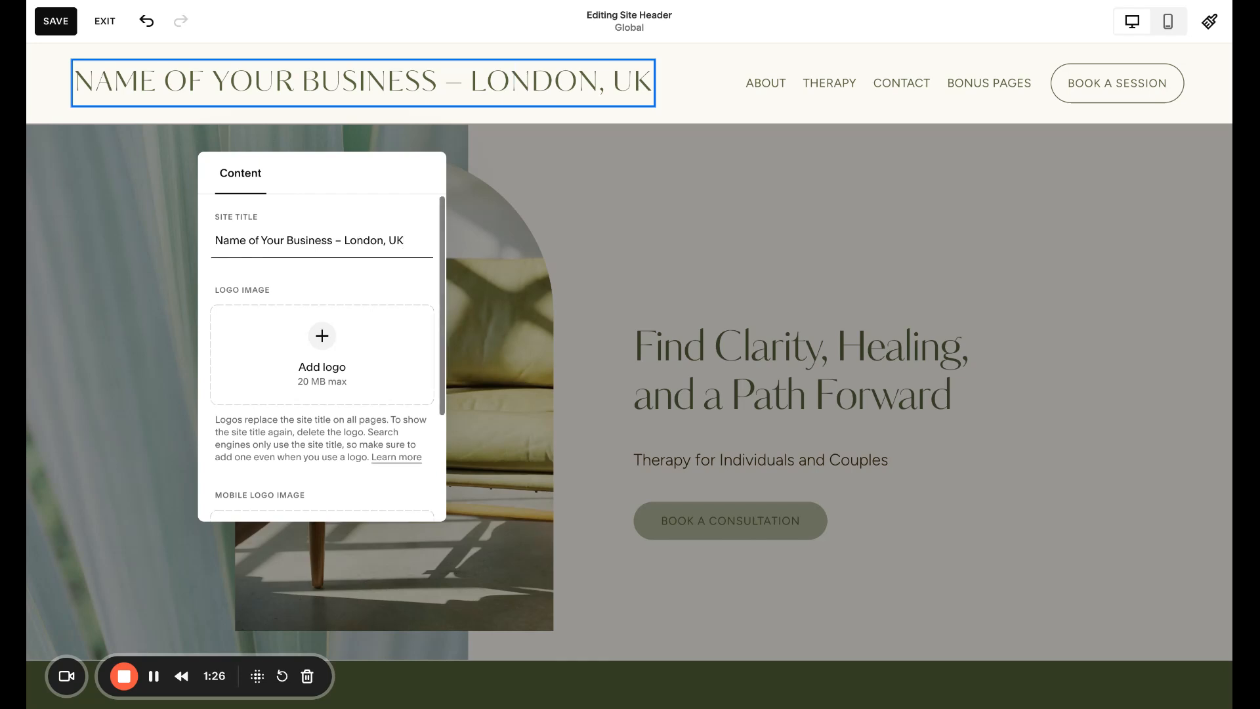
- Delete the " – London, UK" suffix from the site title
{"action": "left_click_drag", "start_coordinate": [404, 241], "coordinate": [332, 240]}
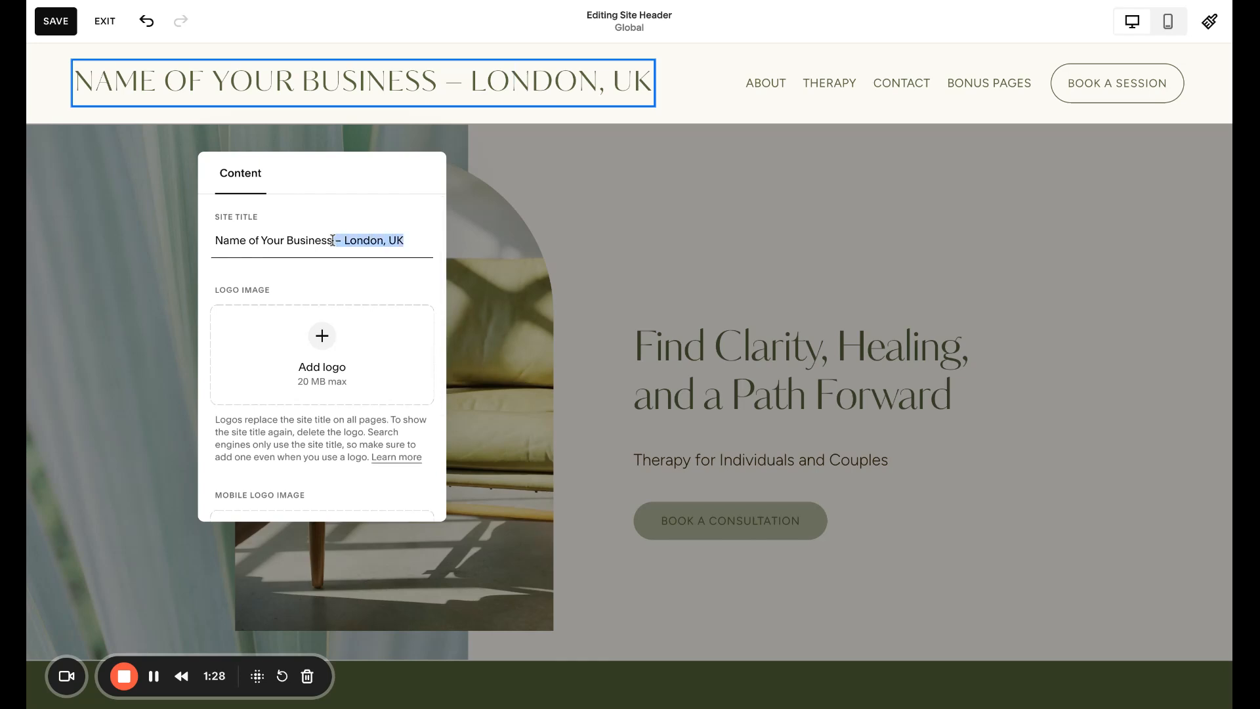
{"action": "key", "text": "BackSpace"}
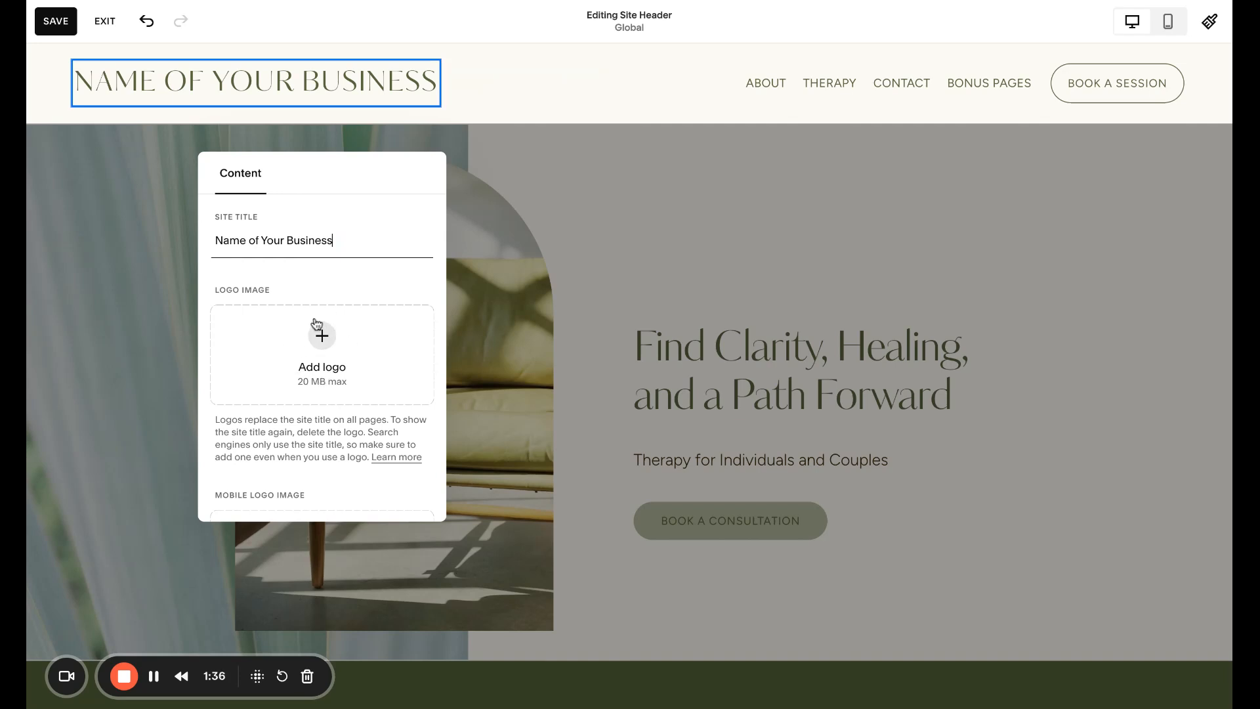
{"action": "left_click", "coordinate": [319, 338]}
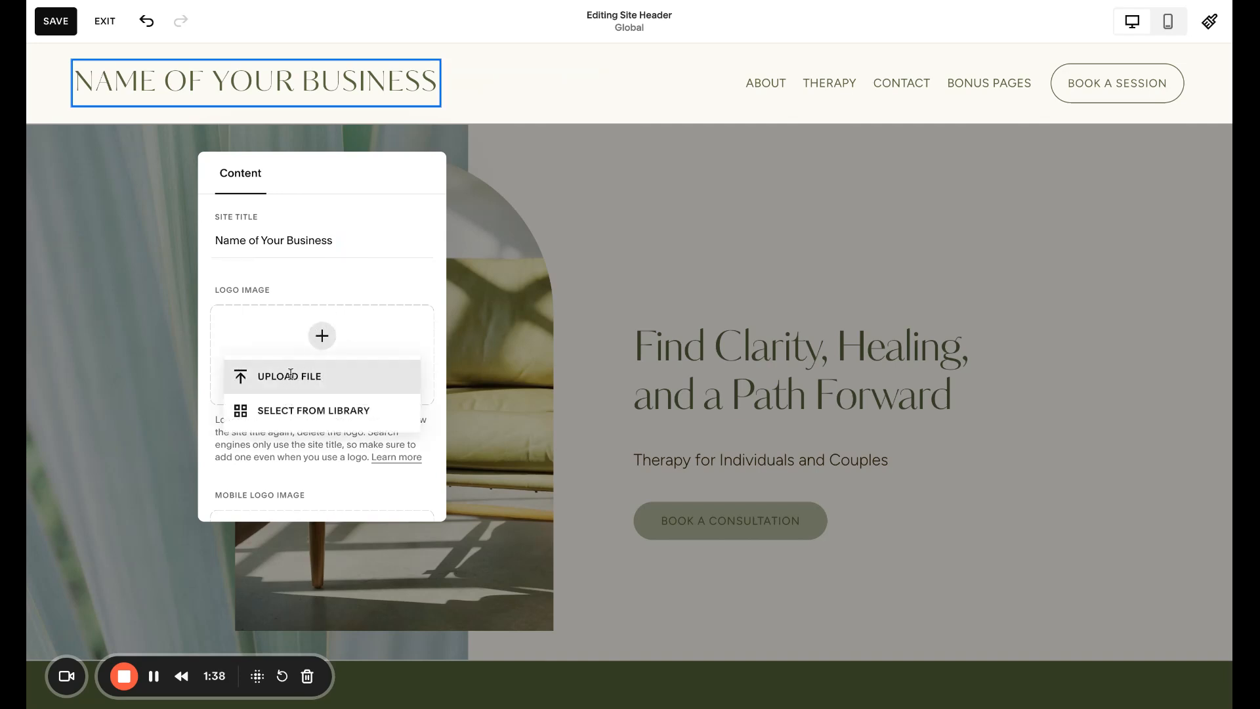
{"action": "left_click", "coordinate": [375, 286]}
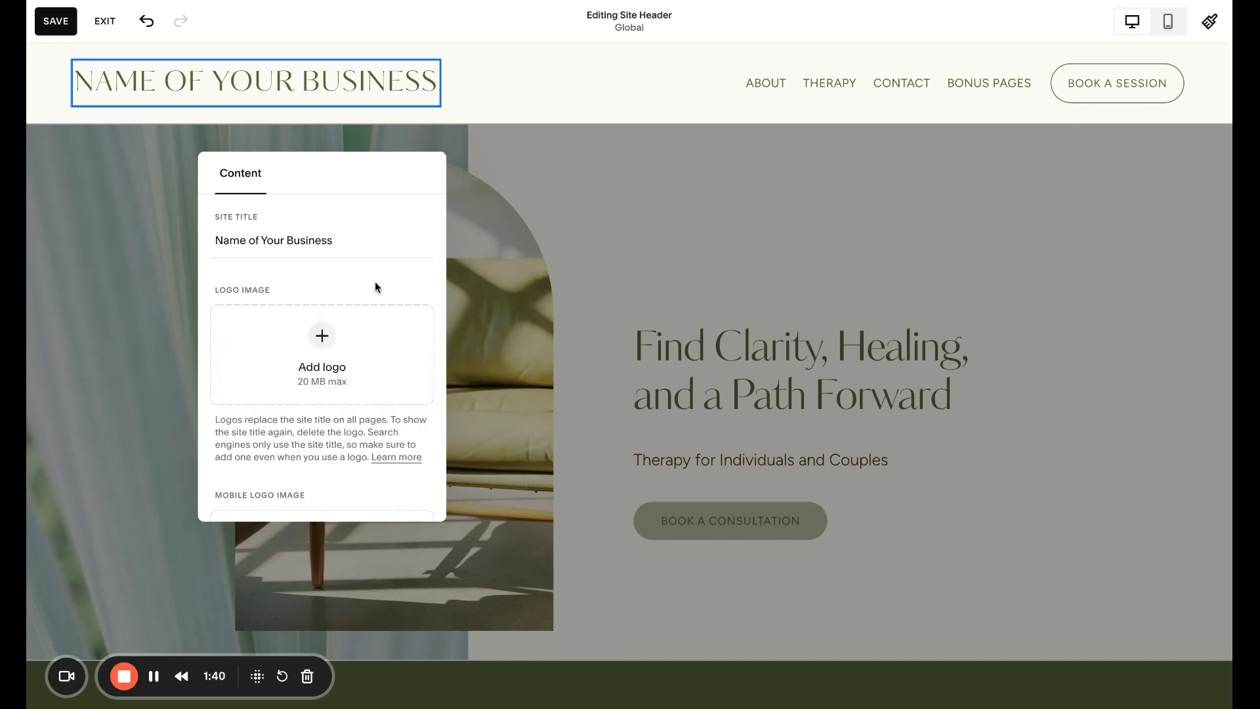
{"action": "scroll", "coordinate": [428, 341], "scroll_direction": "down", "scroll_amount": 3}
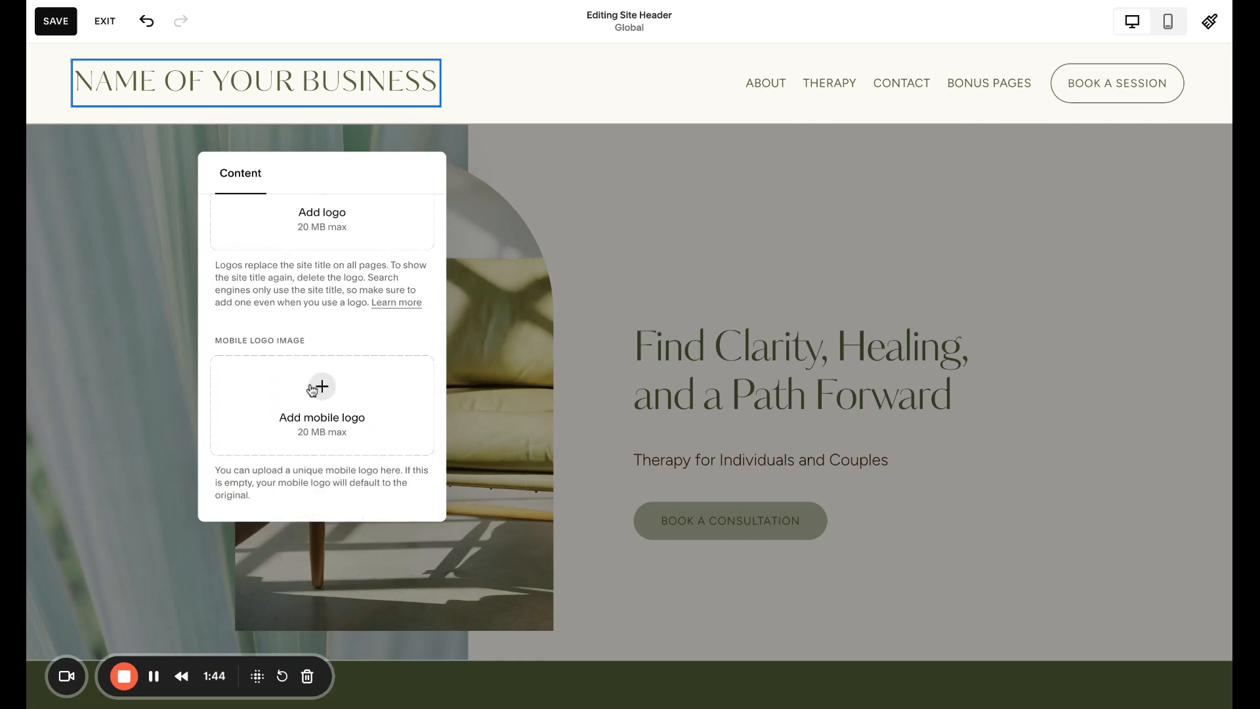
{"action": "left_click", "coordinate": [518, 191]}
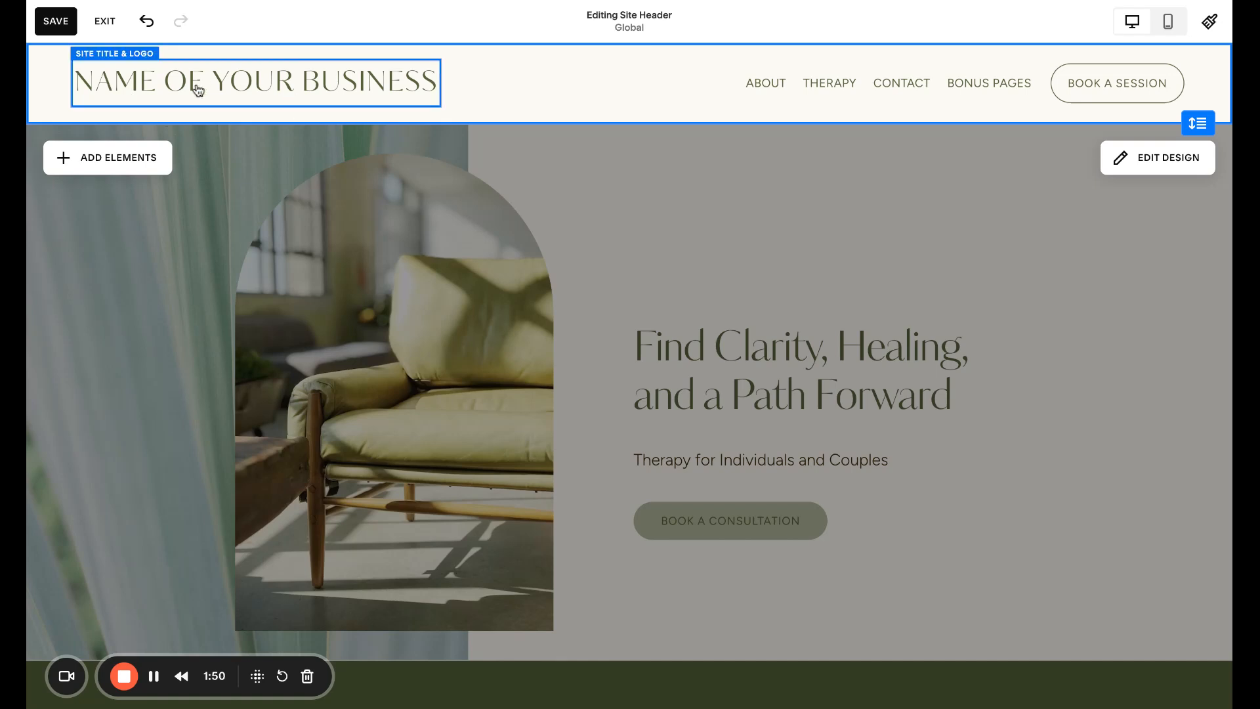
- Reopen the title and logo settings and add 2.png from the media library as the logo image
{"action": "left_click", "coordinate": [256, 79]}
{"action": "left_click", "coordinate": [464, 77]}
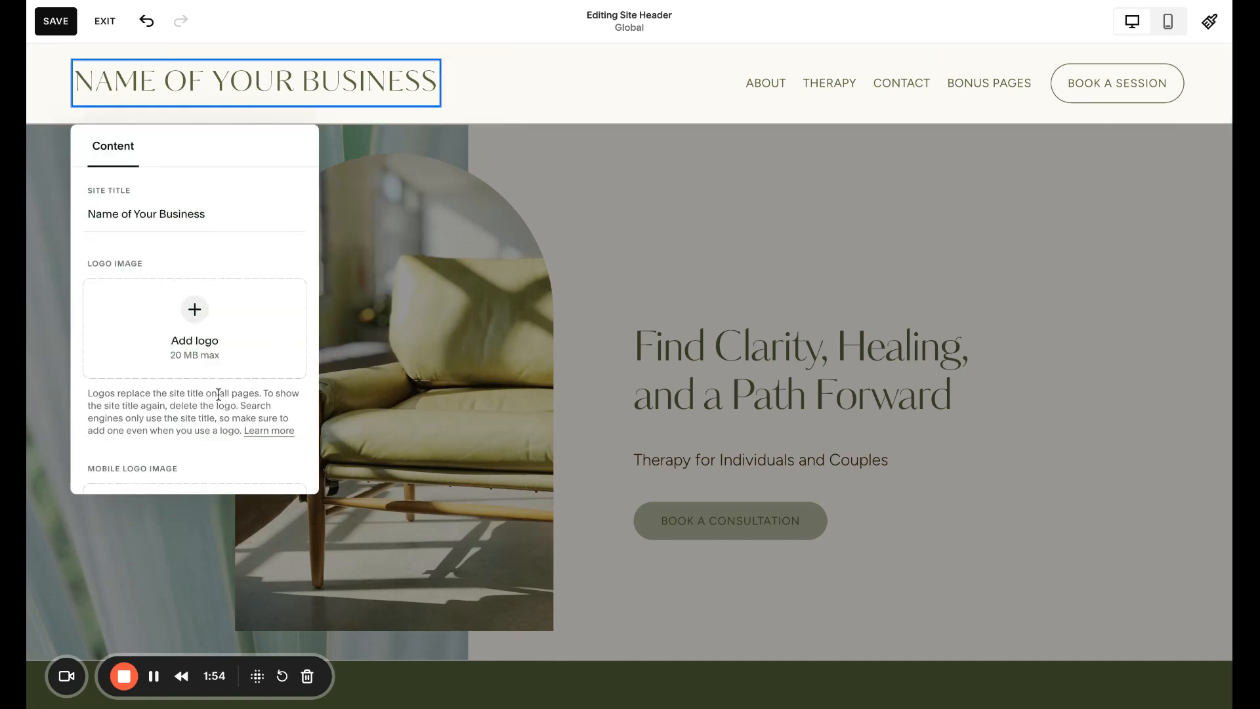
{"action": "scroll", "coordinate": [210, 368], "scroll_direction": "down", "scroll_amount": 3}
{"action": "left_click", "coordinate": [202, 336]}
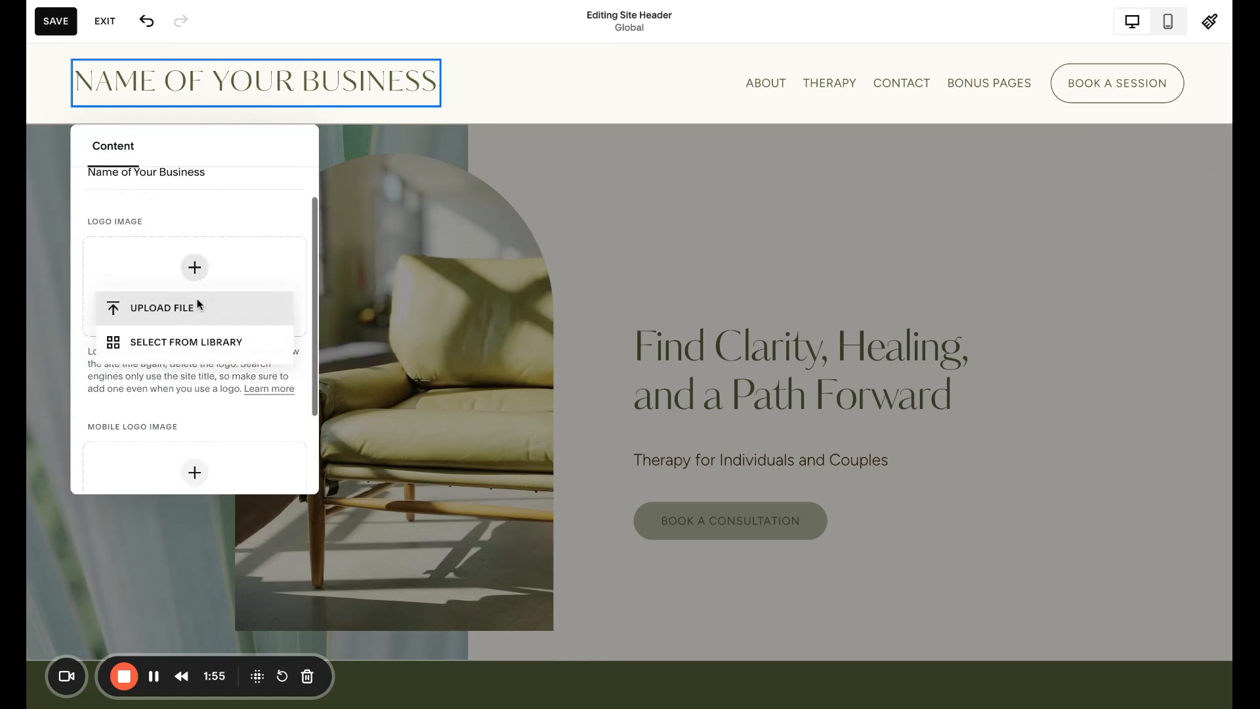
{"action": "left_click", "coordinate": [199, 339]}
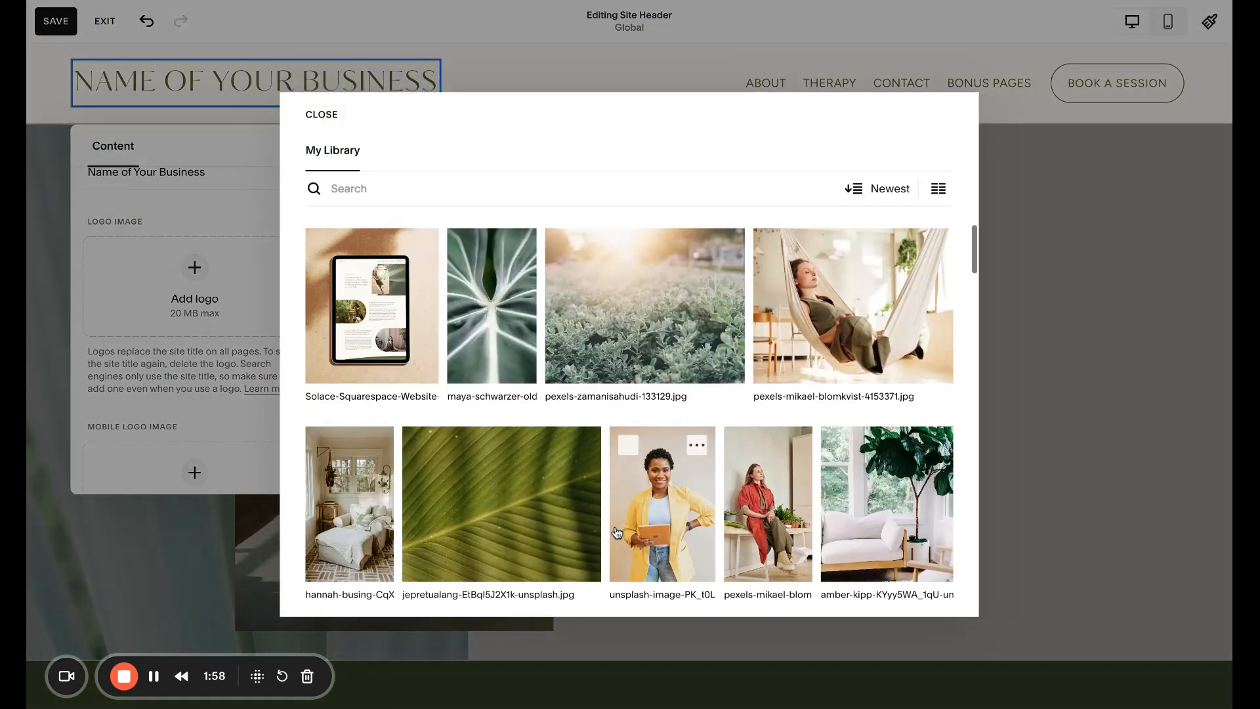
{"action": "scroll", "coordinate": [584, 525], "scroll_direction": "down", "scroll_amount": 10}
{"action": "left_click", "coordinate": [375, 387]}
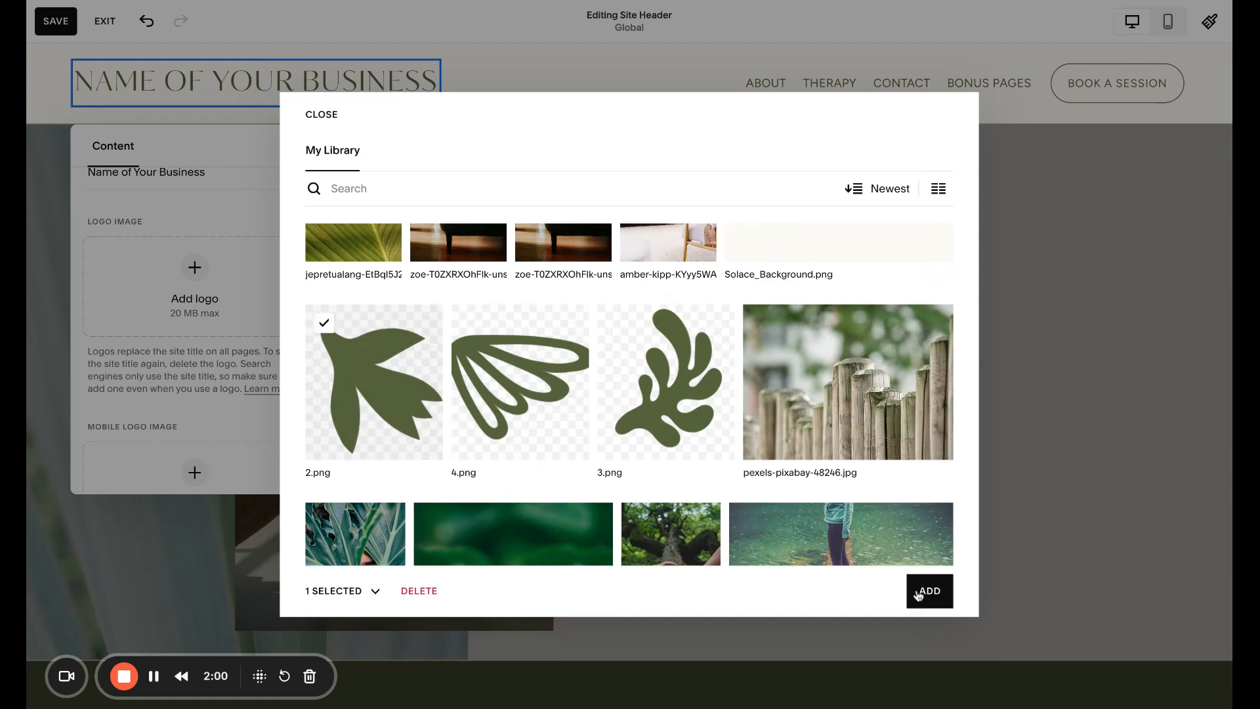
{"action": "left_click", "coordinate": [929, 591]}
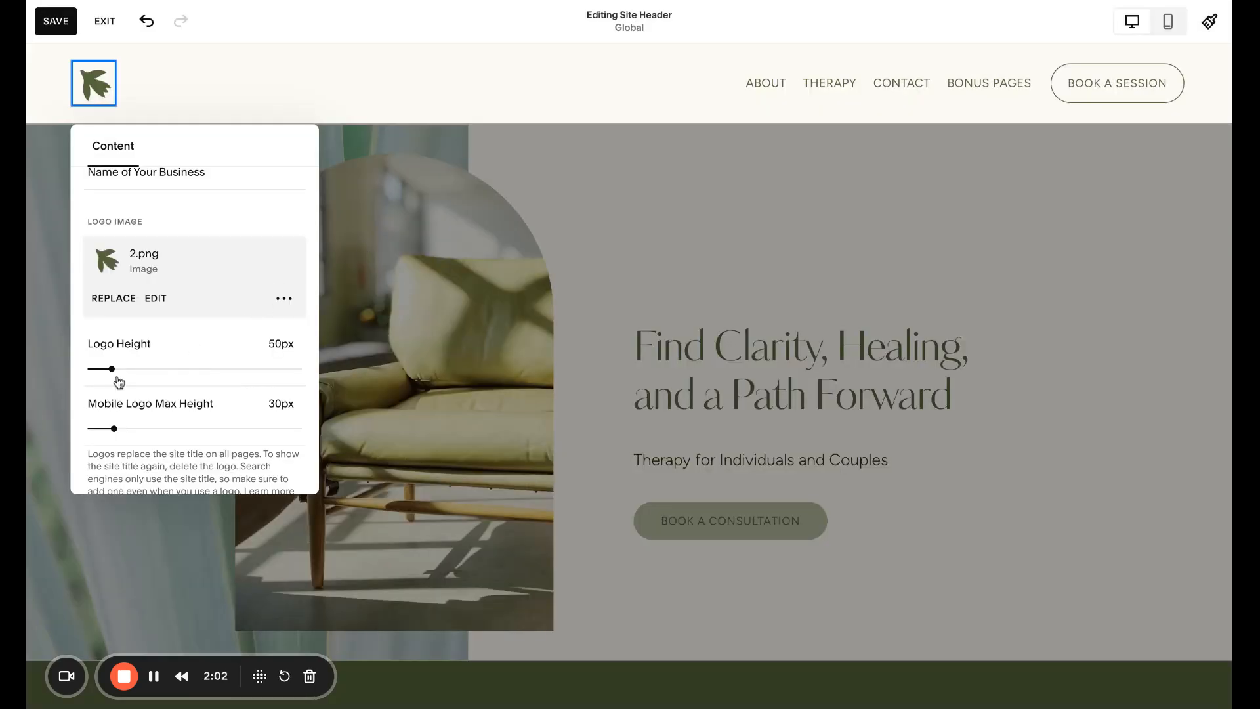
- Set the logo height to 54px and the mobile logo max height to 37px
{"action": "mouse_move", "coordinate": [109, 369]}
{"action": "left_mouse_down"}
{"action": "mouse_move", "coordinate": [194, 368]}
{"action": "mouse_move", "coordinate": [114, 368]}
{"action": "left_mouse_up"}
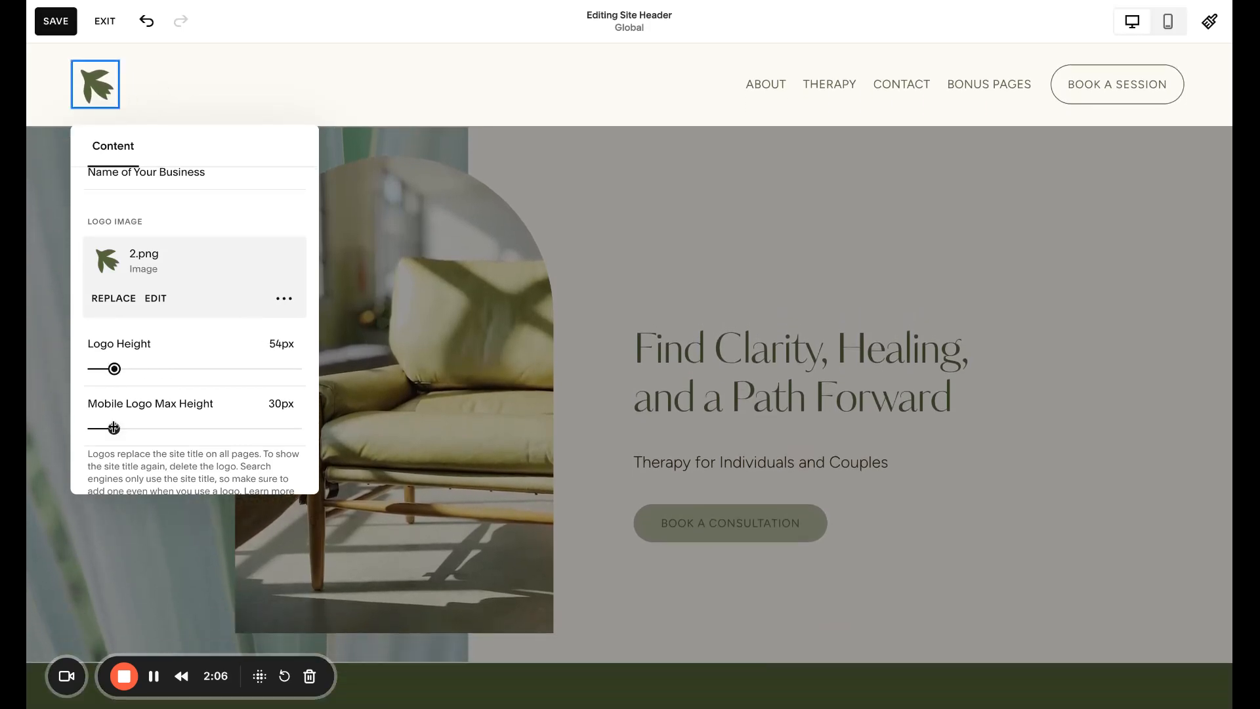
{"action": "left_click_drag", "start_coordinate": [113, 428], "coordinate": [124, 428]}
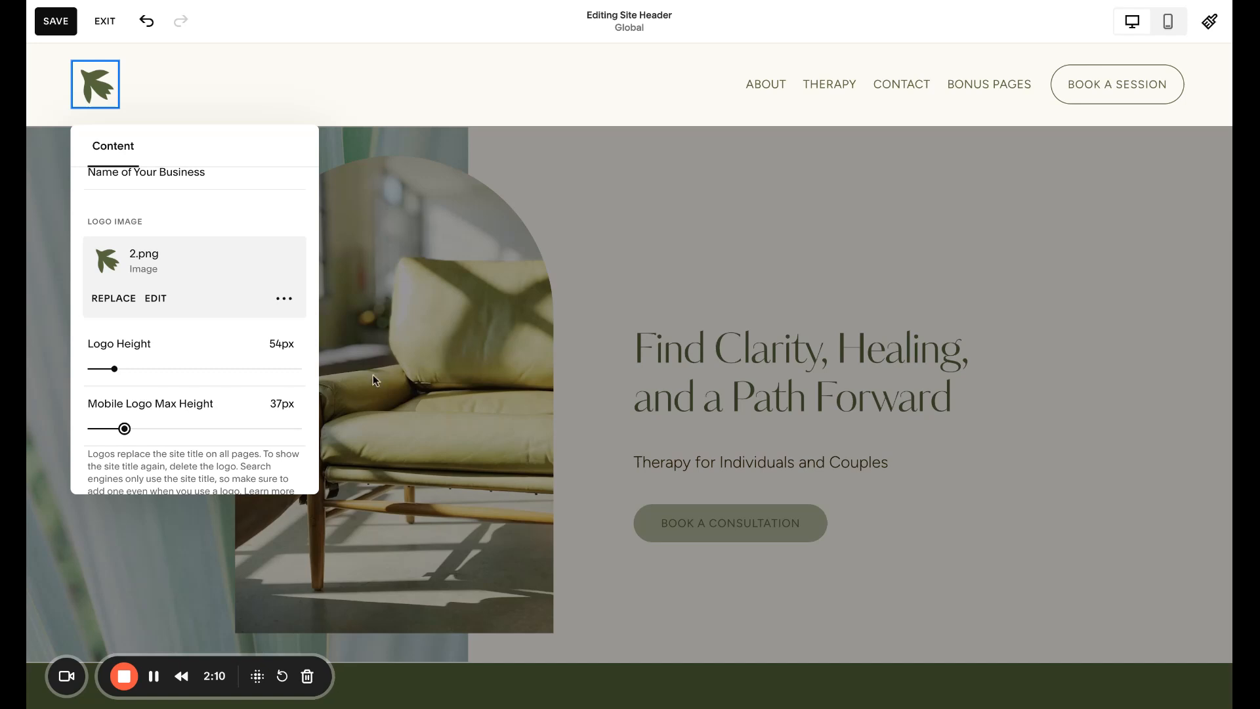
{"action": "left_click", "coordinate": [593, 175]}
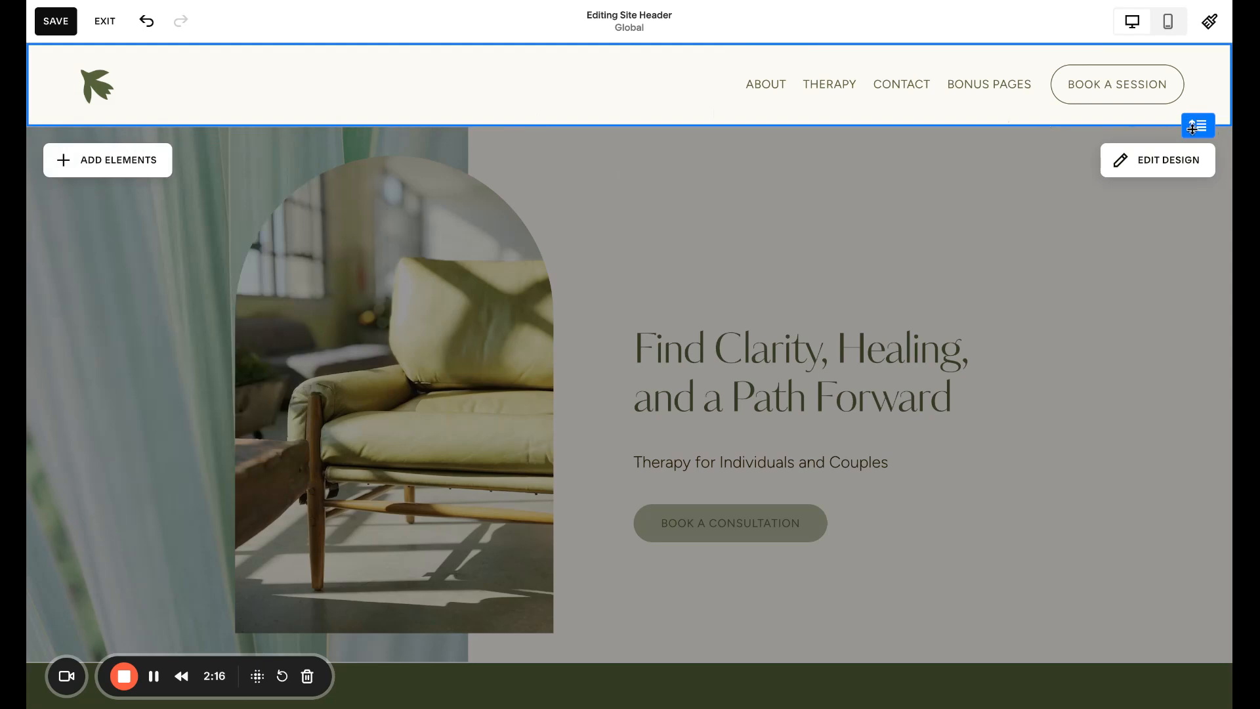
- Try adding a small bottom-only border to the header in its design settings, then remove the border
{"action": "mouse_move", "coordinate": [1195, 126]}
{"action": "left_mouse_down"}
{"action": "mouse_move", "coordinate": [1196, 184]}
{"action": "mouse_move", "coordinate": [1196, 128]}
{"action": "left_mouse_up"}
{"action": "mouse_move", "coordinate": [1184, 147]}
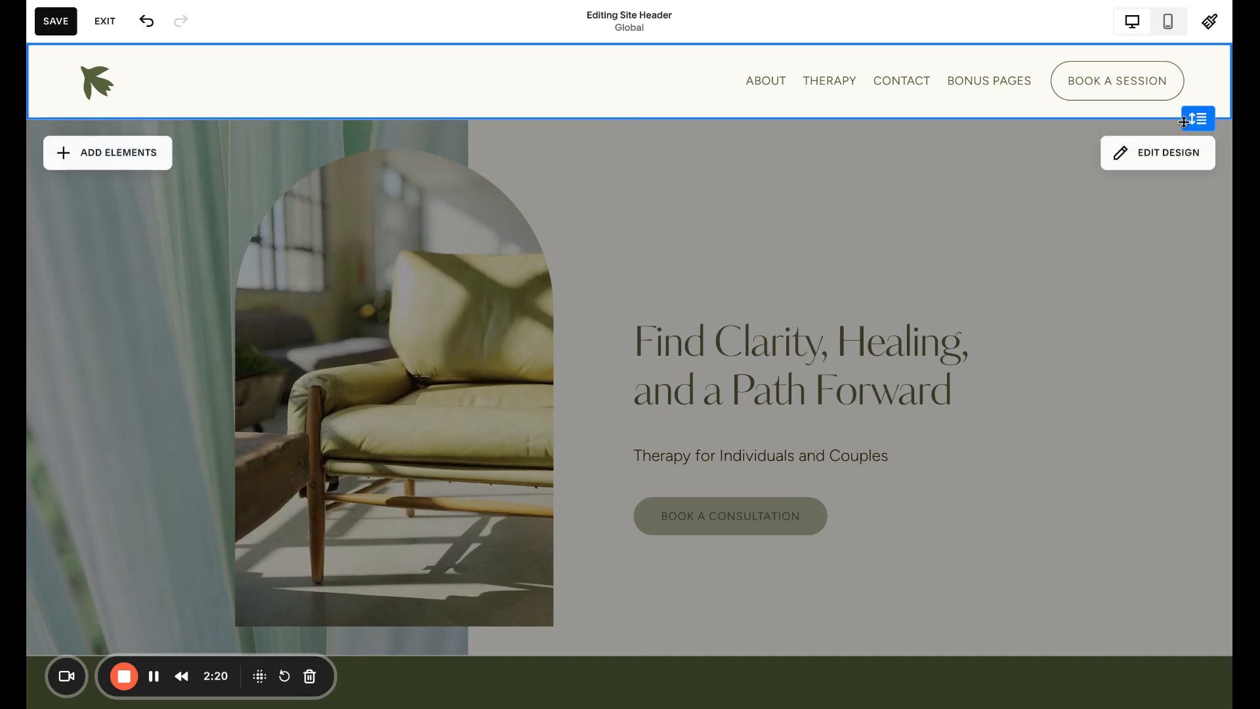
{"action": "left_click", "coordinate": [1168, 152]}
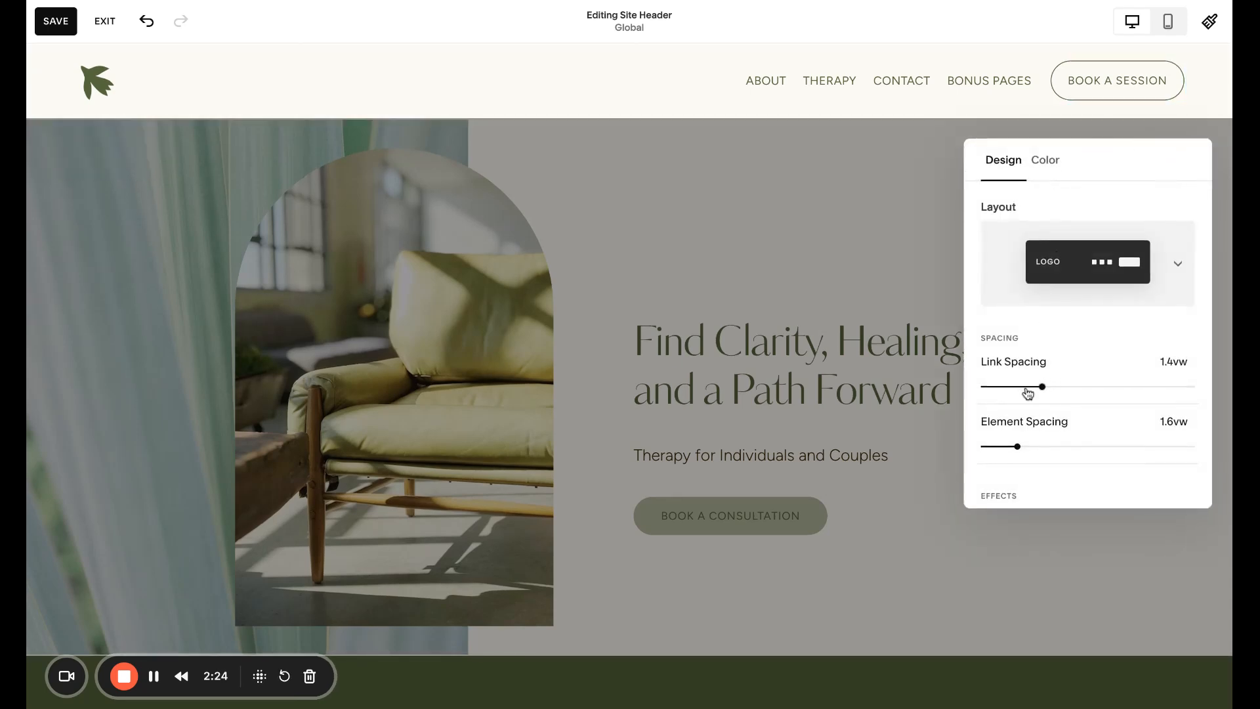
{"action": "scroll", "coordinate": [1037, 460], "scroll_direction": "down", "scroll_amount": 3}
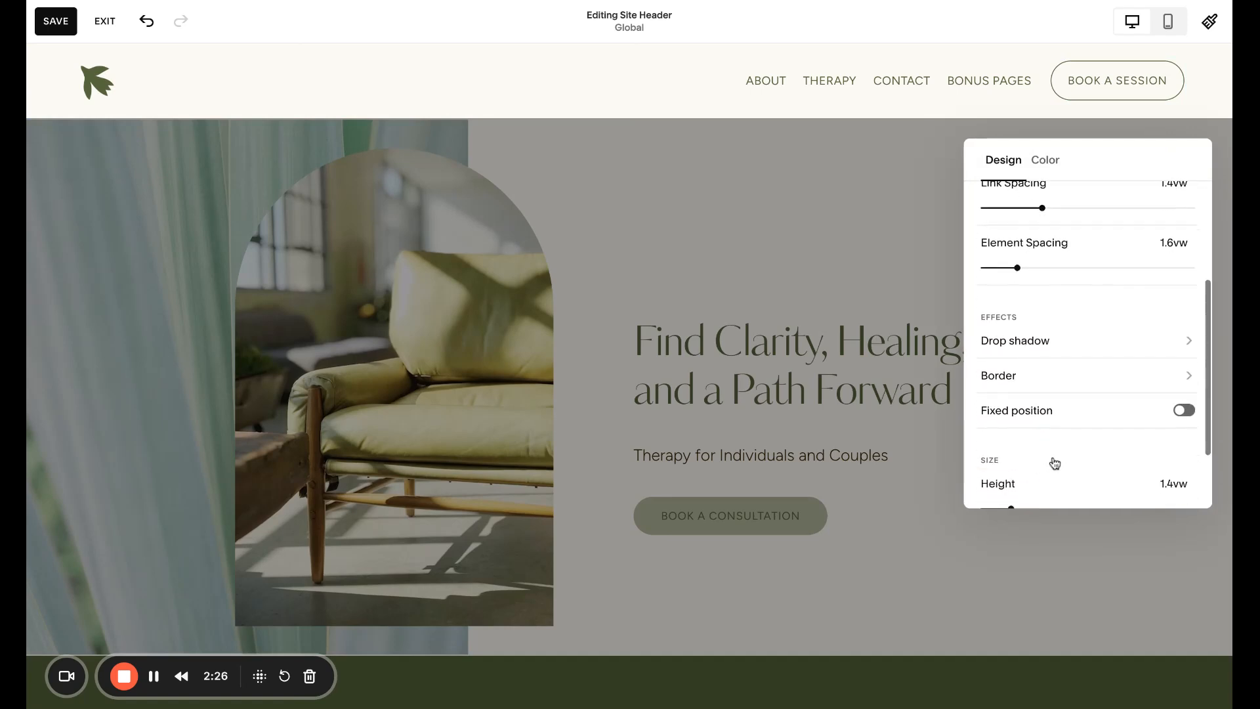
{"action": "left_click", "coordinate": [1076, 383]}
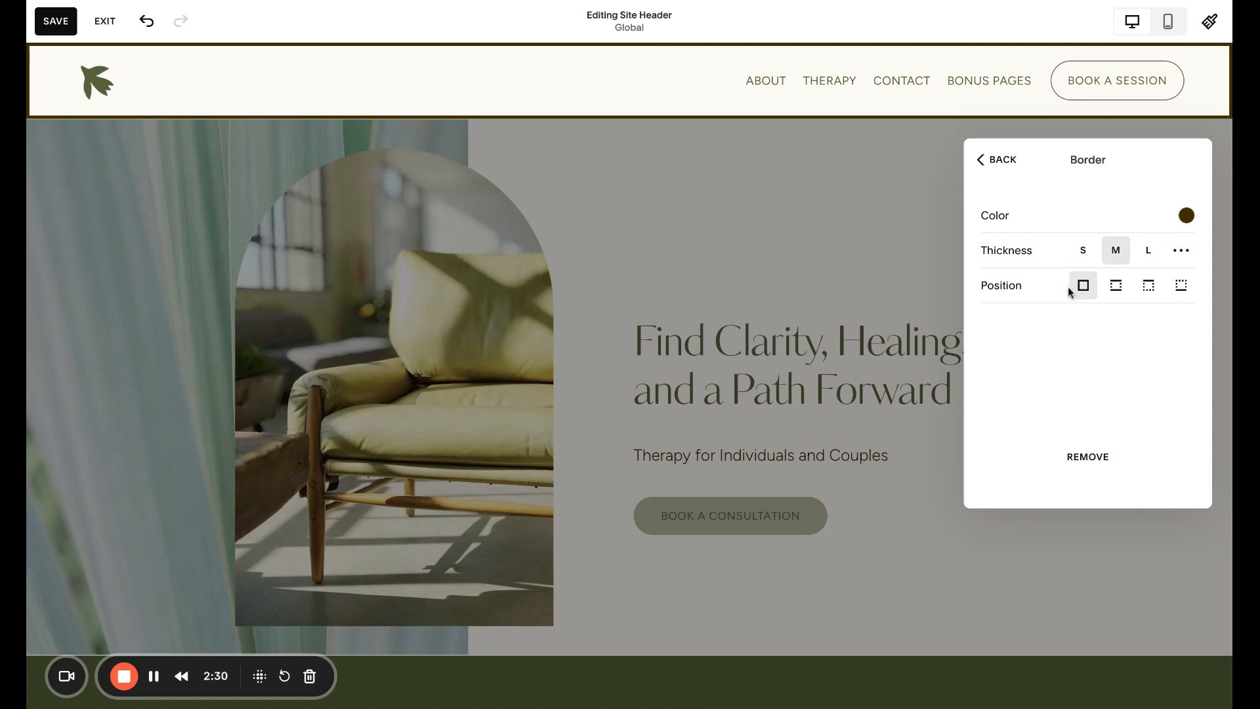
{"action": "left_click", "coordinate": [1181, 285]}
{"action": "left_click", "coordinate": [1083, 252]}
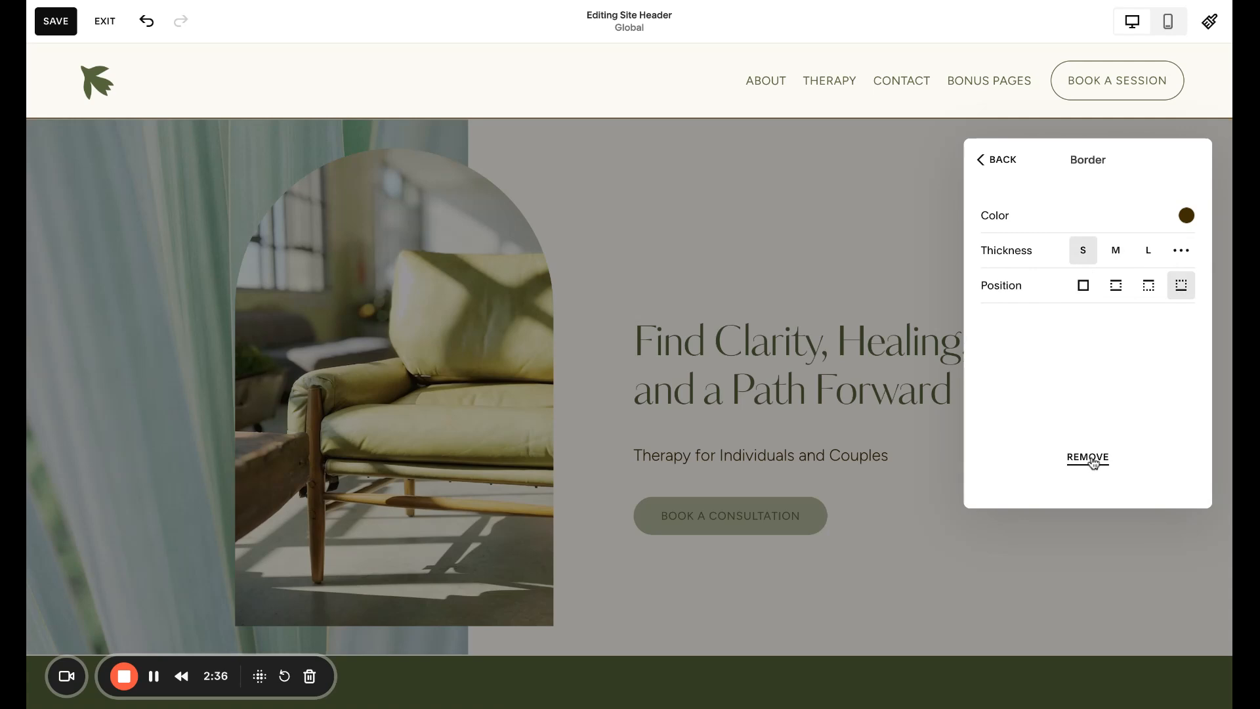
{"action": "left_click", "coordinate": [1088, 458]}
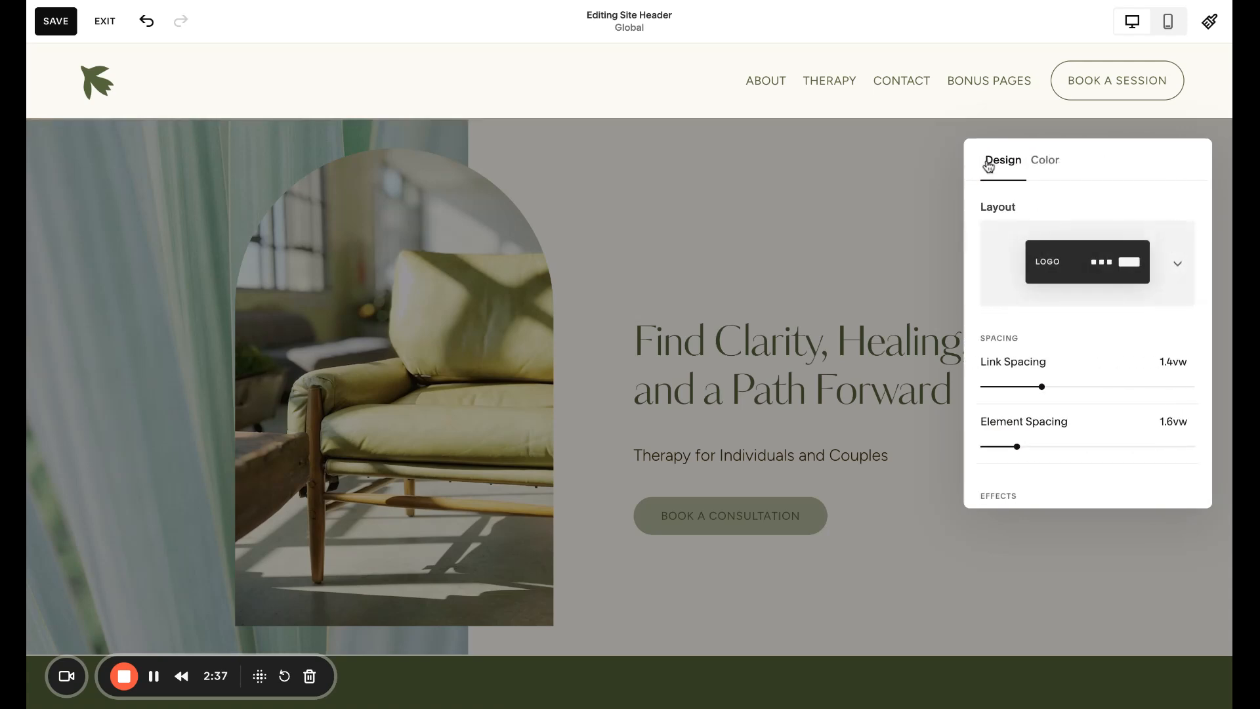
- Try a Solid header color with full opacity, then switch the header color back to Adaptive
{"action": "left_click", "coordinate": [1049, 163]}
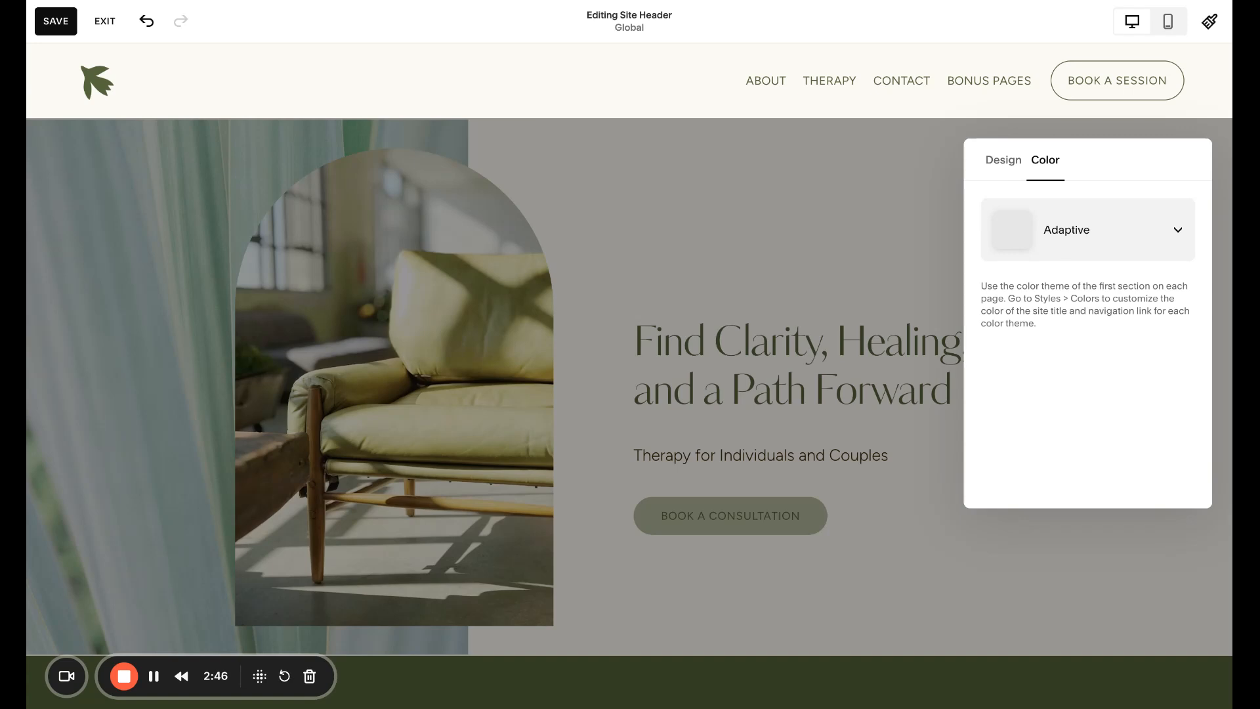
{"action": "left_click", "coordinate": [1082, 229]}
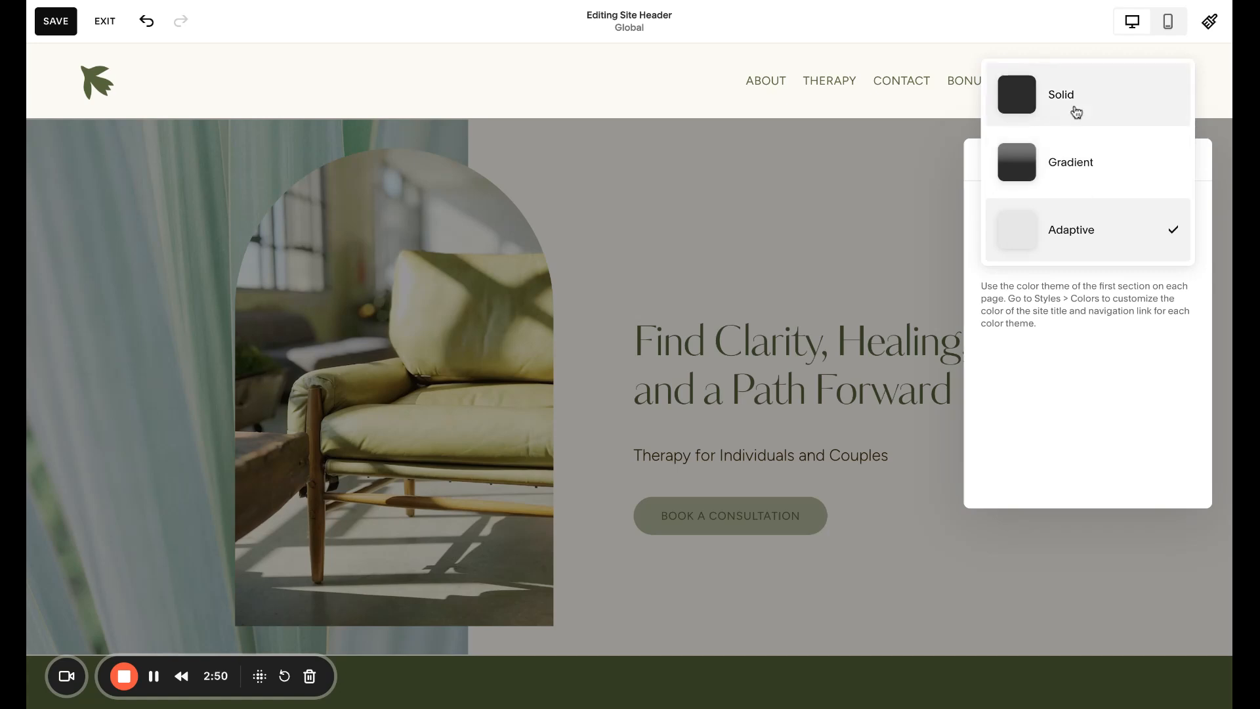
{"action": "left_click", "coordinate": [1076, 113]}
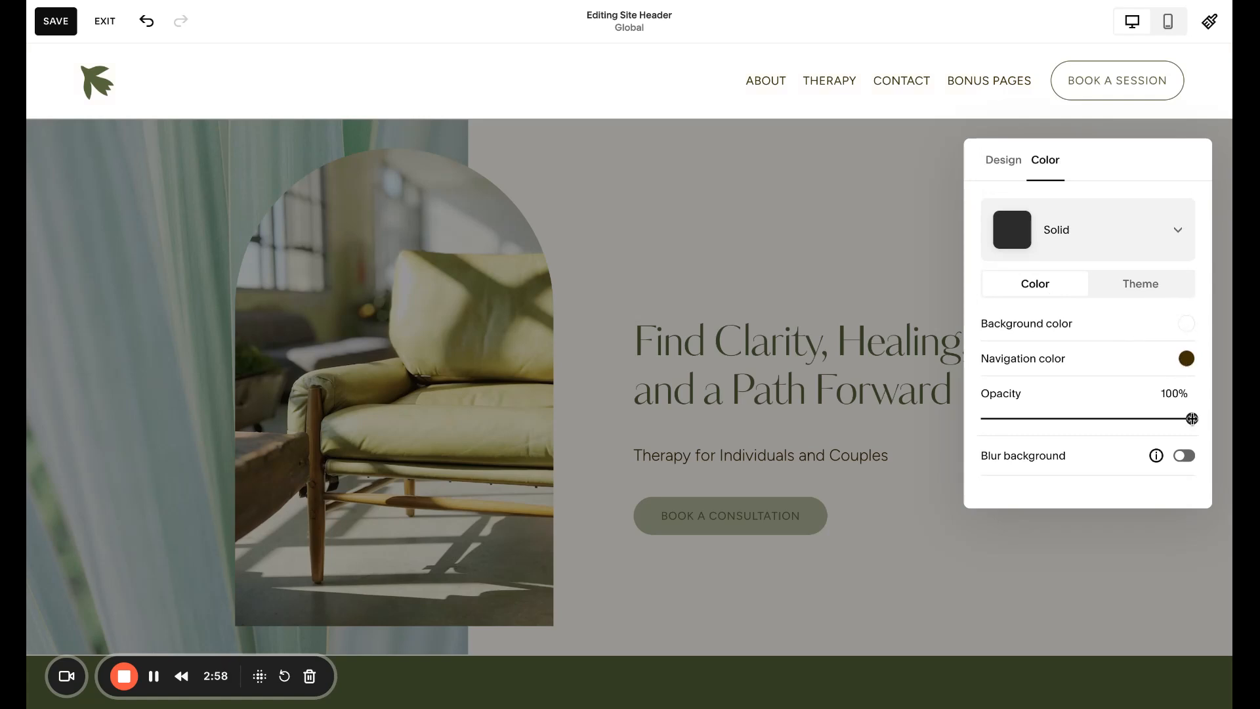
{"action": "mouse_move", "coordinate": [1191, 418]}
{"action": "left_mouse_down"}
{"action": "mouse_move", "coordinate": [1057, 417]}
{"action": "mouse_move", "coordinate": [1196, 418]}
{"action": "left_mouse_up"}
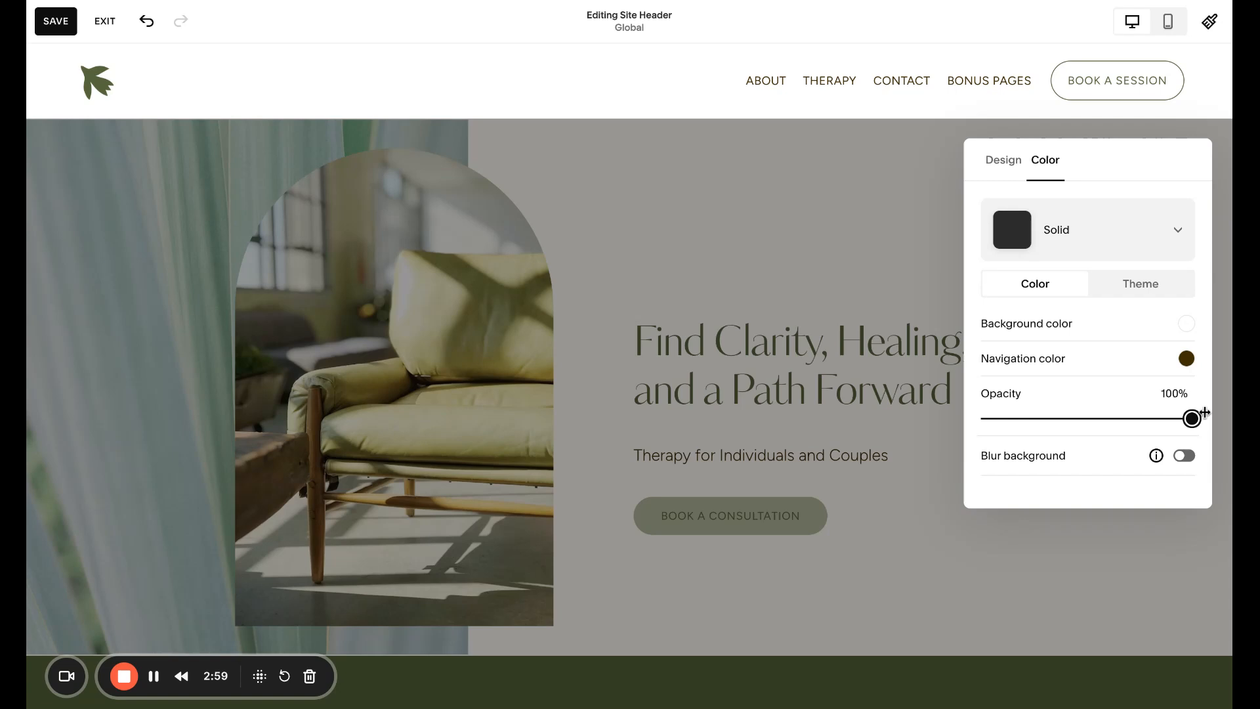
{"action": "left_click", "coordinate": [1054, 245]}
{"action": "left_click", "coordinate": [1068, 382]}
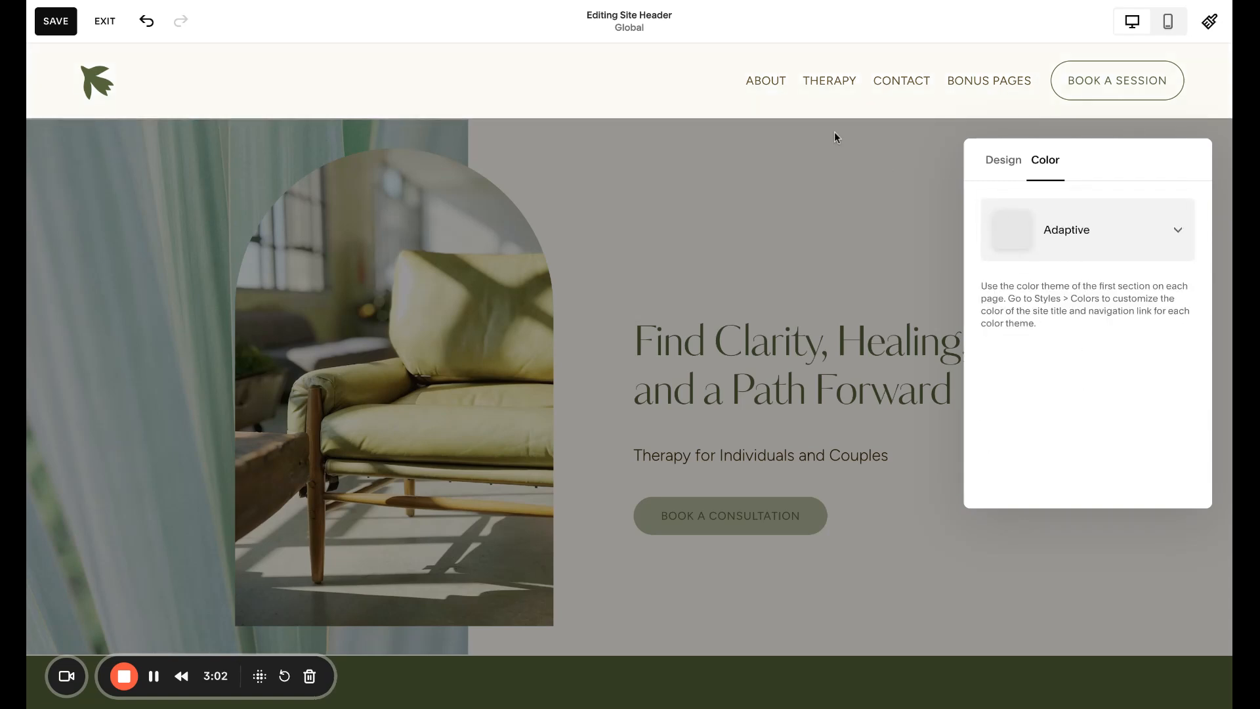
- Close the header design panel and exit the header editor without saving
{"action": "left_click", "coordinate": [576, 117]}
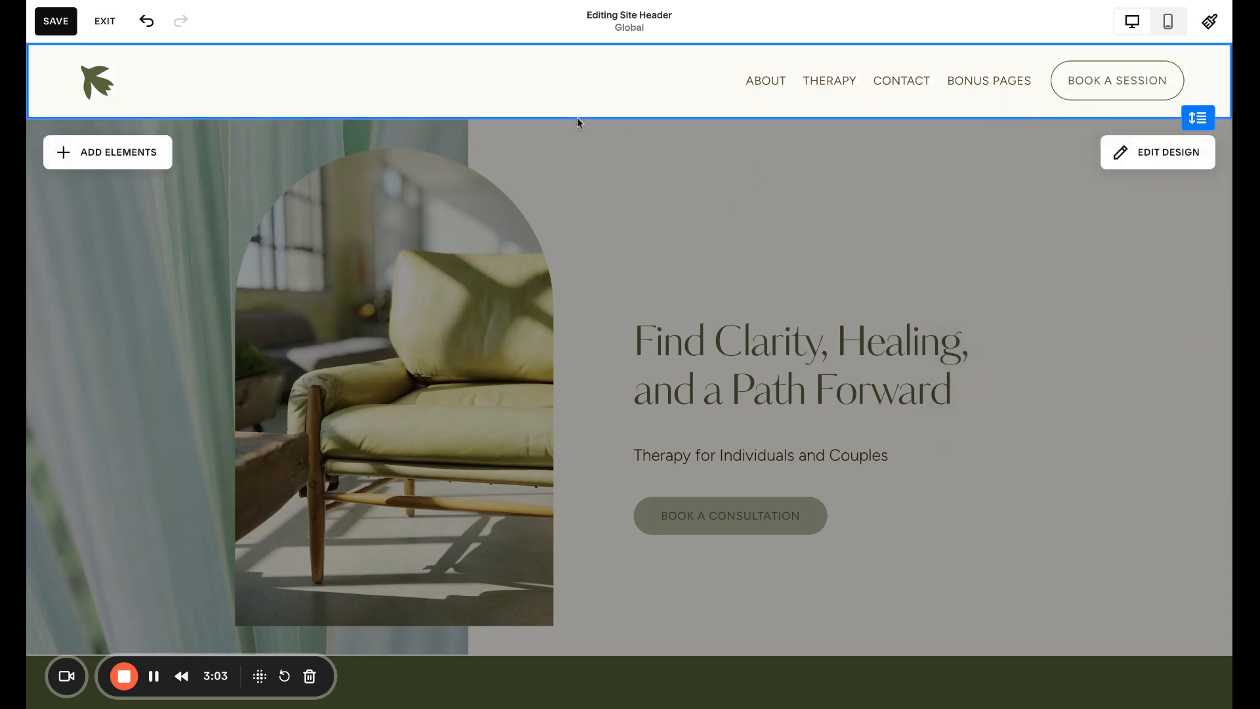
{"action": "left_click", "coordinate": [103, 25]}
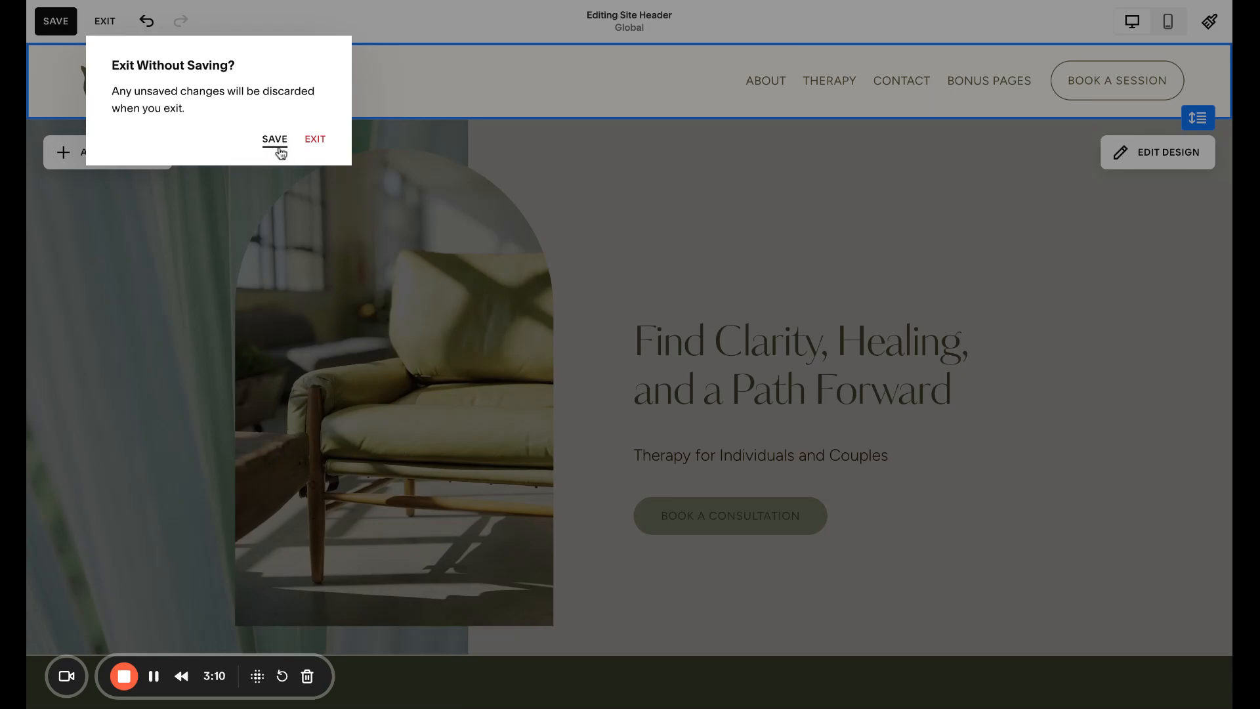
{"action": "left_click", "coordinate": [315, 144]}
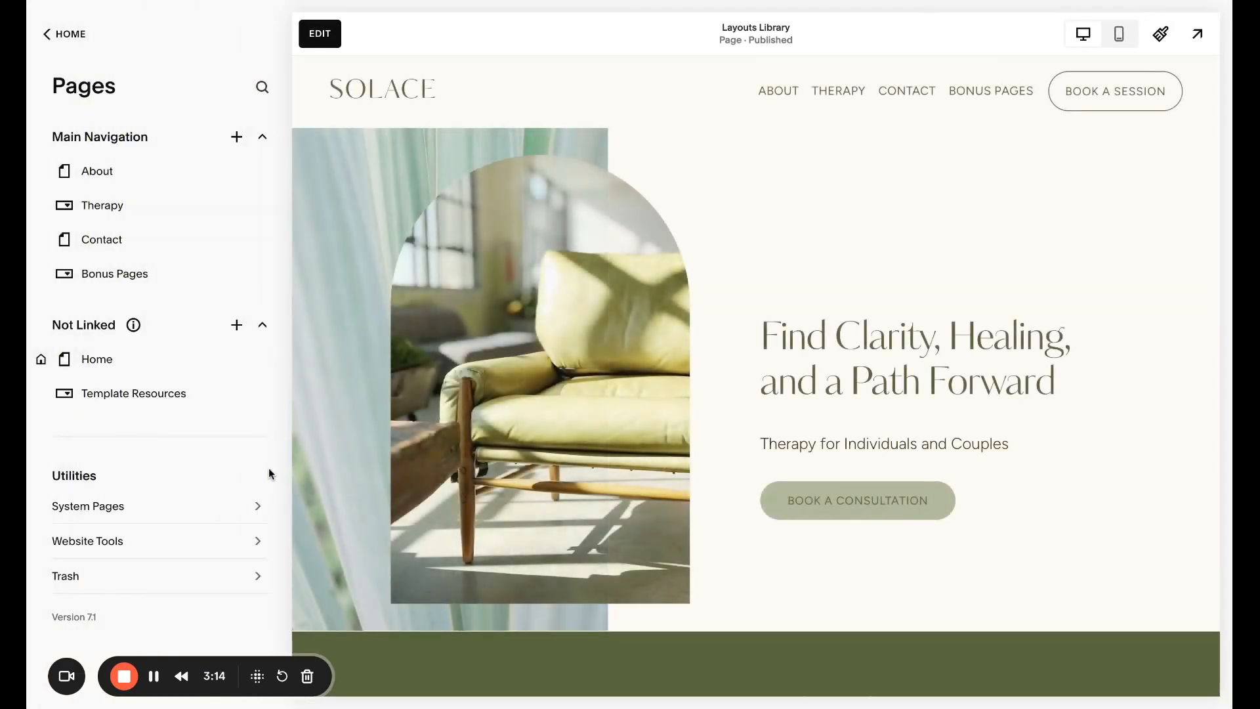
- Open the website settings and review the Favicon and Social Sharing pages
{"action": "left_click", "coordinate": [62, 43]}
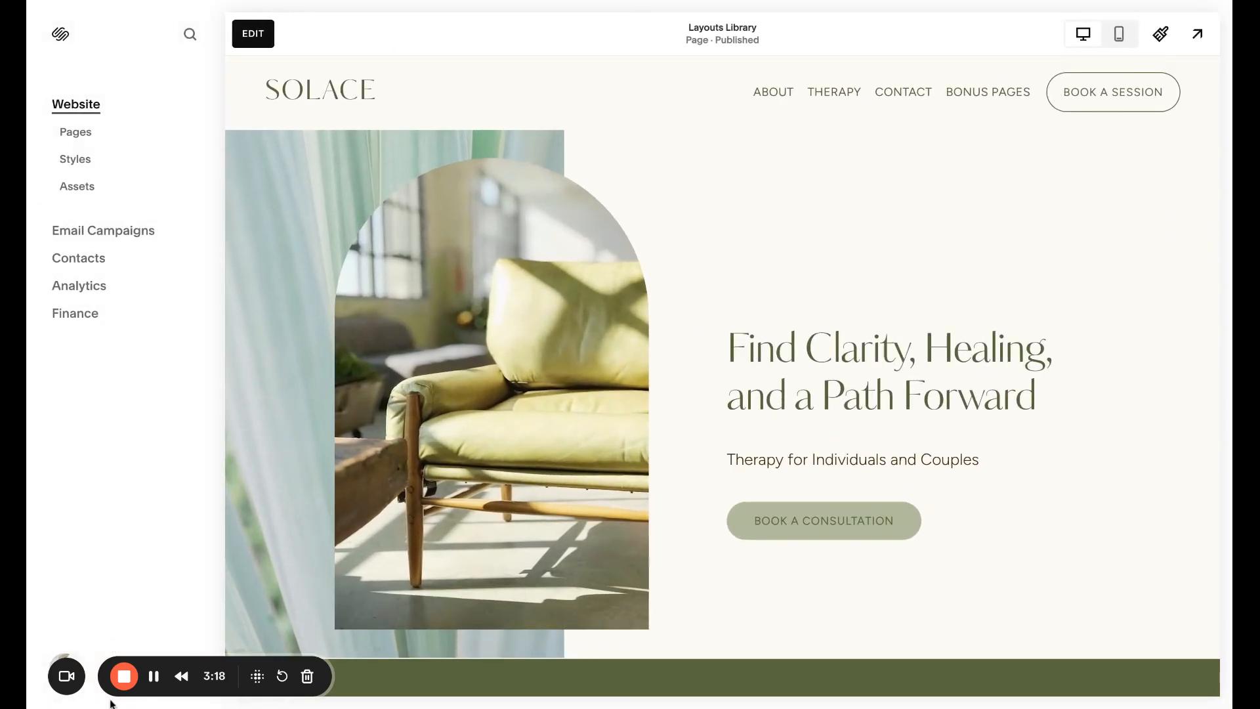
{"action": "left_click_drag", "start_coordinate": [110, 696], "coordinate": [985, 689]}
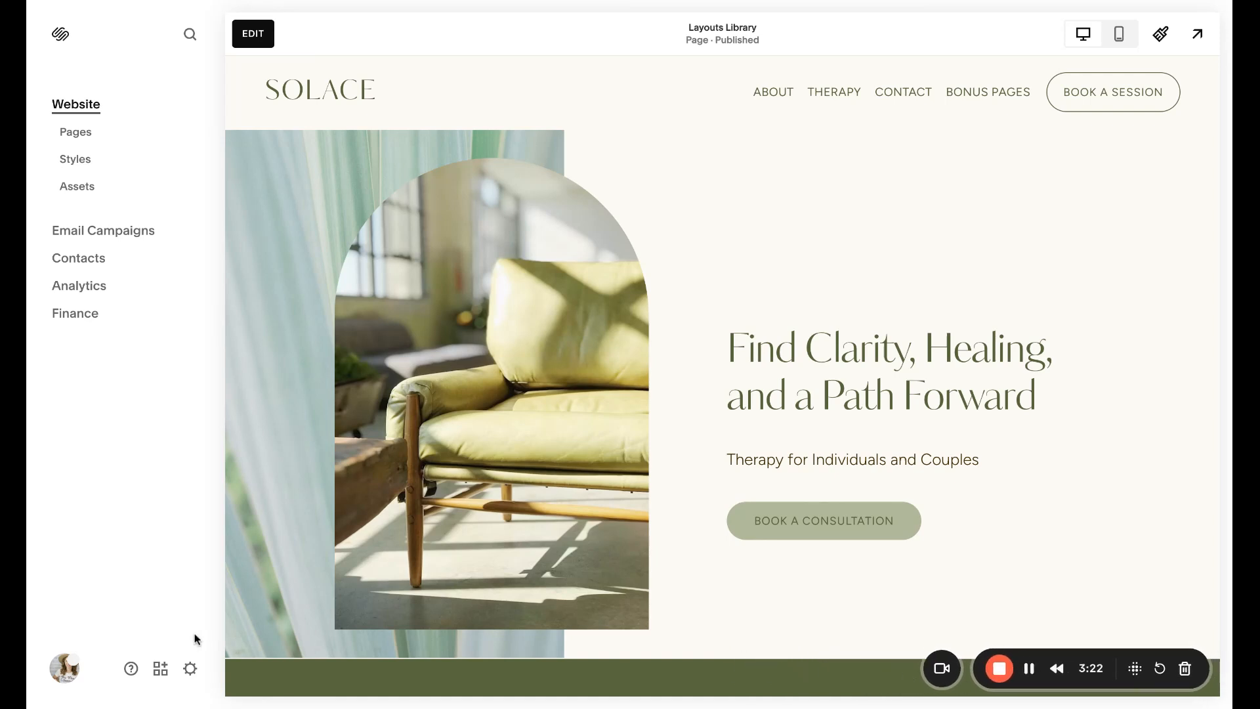
{"action": "left_click", "coordinate": [191, 673]}
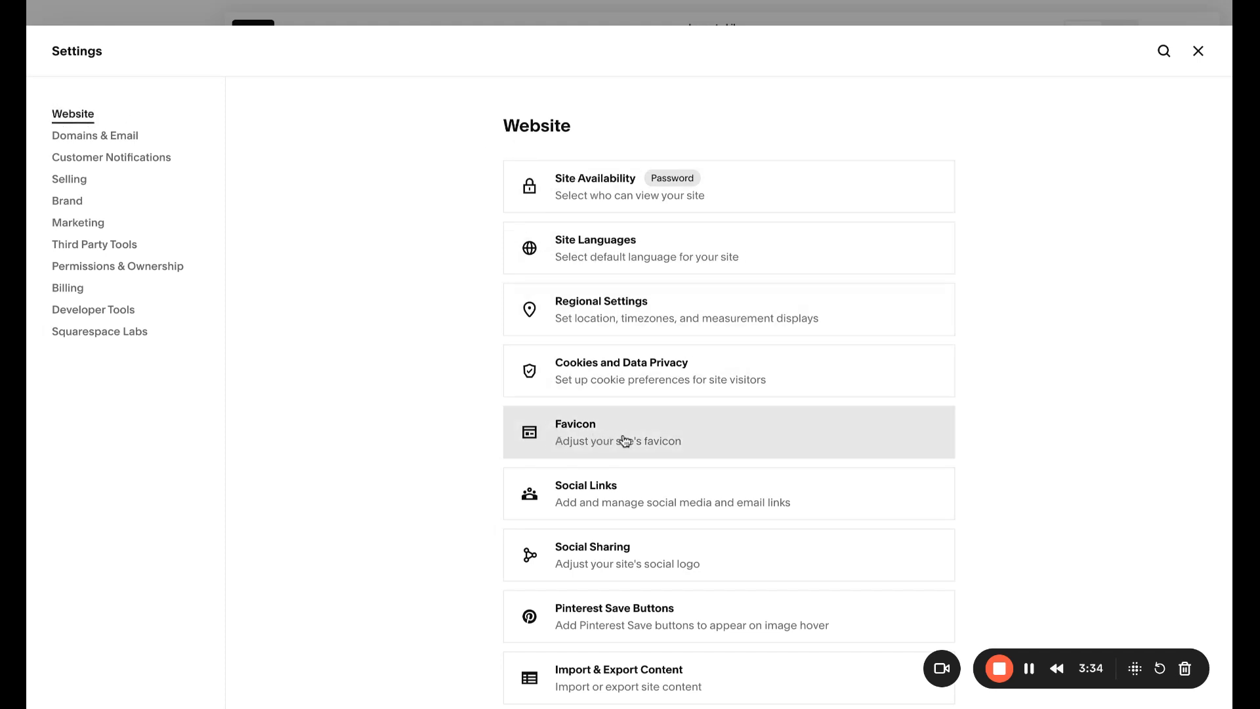
{"action": "left_click", "coordinate": [603, 439]}
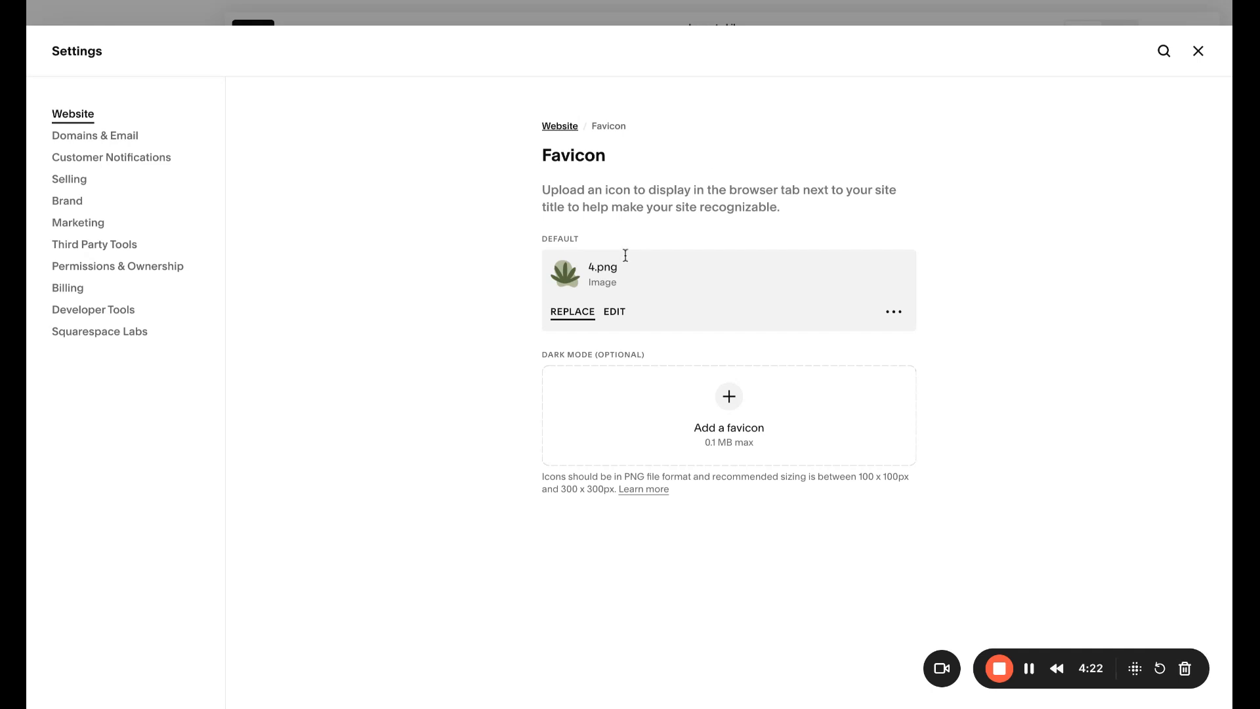
{"action": "left_click", "coordinate": [559, 131]}
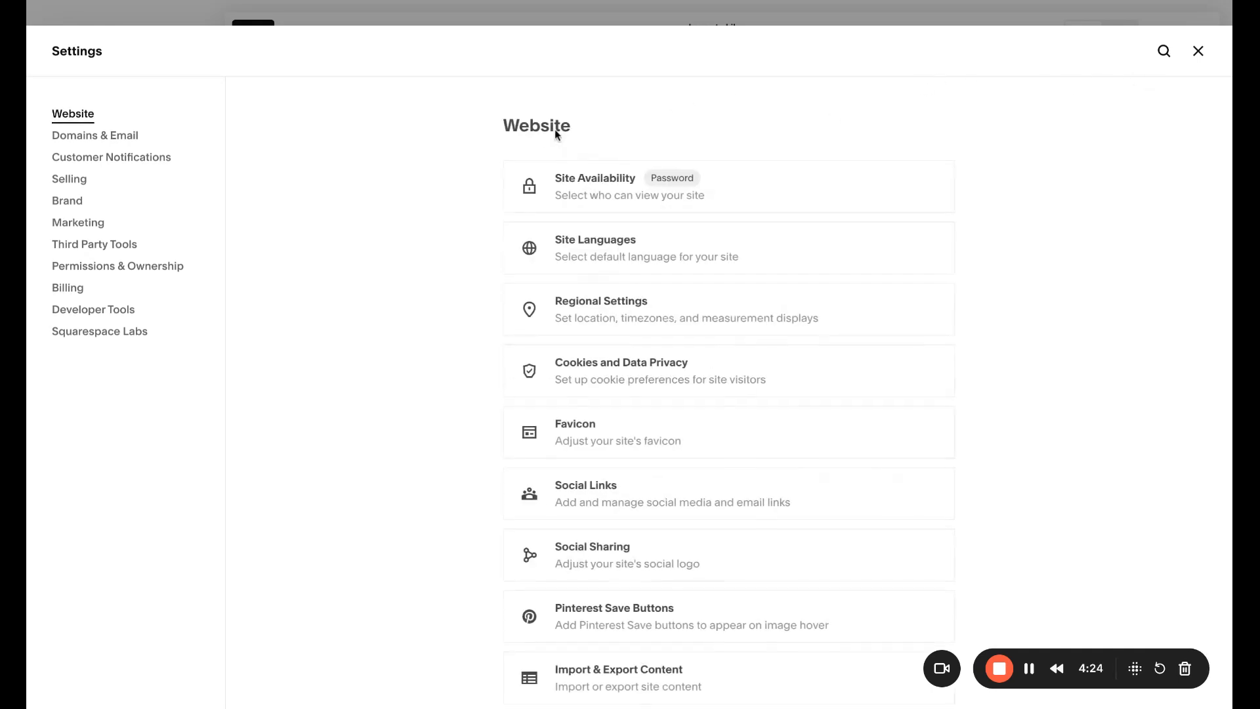
{"action": "left_click", "coordinate": [599, 559]}
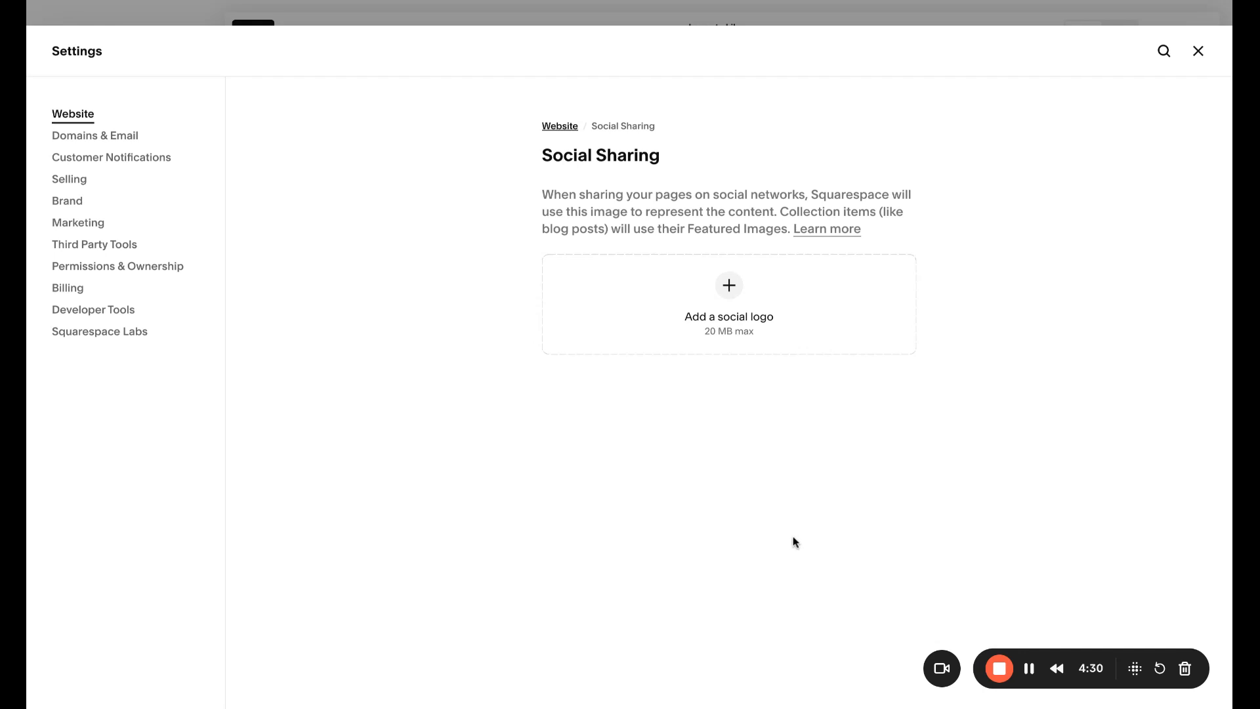